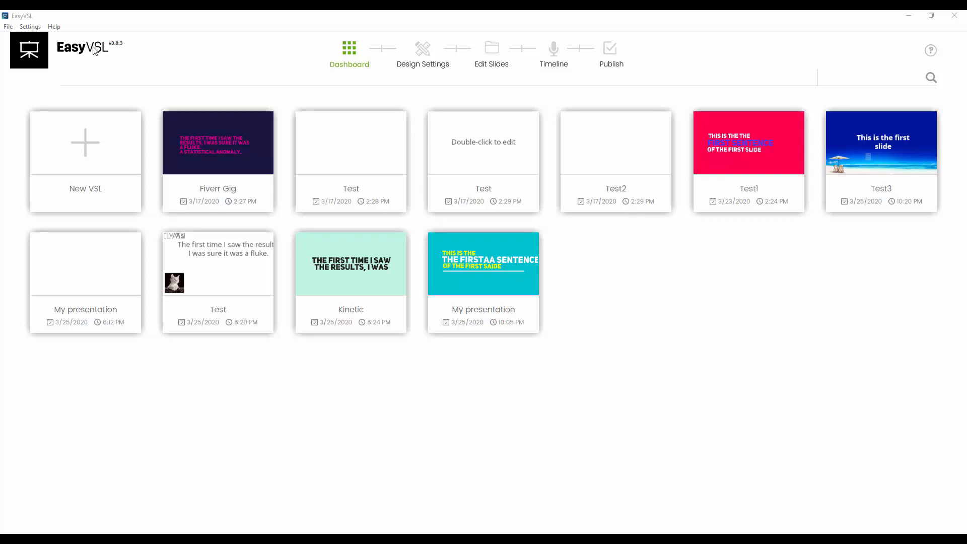
Create a new VSL from pasted text in Kinetic Style with the presentation title "Kinetic EX" and no tags
{"action": "left_click", "coordinate": [96, 141]}
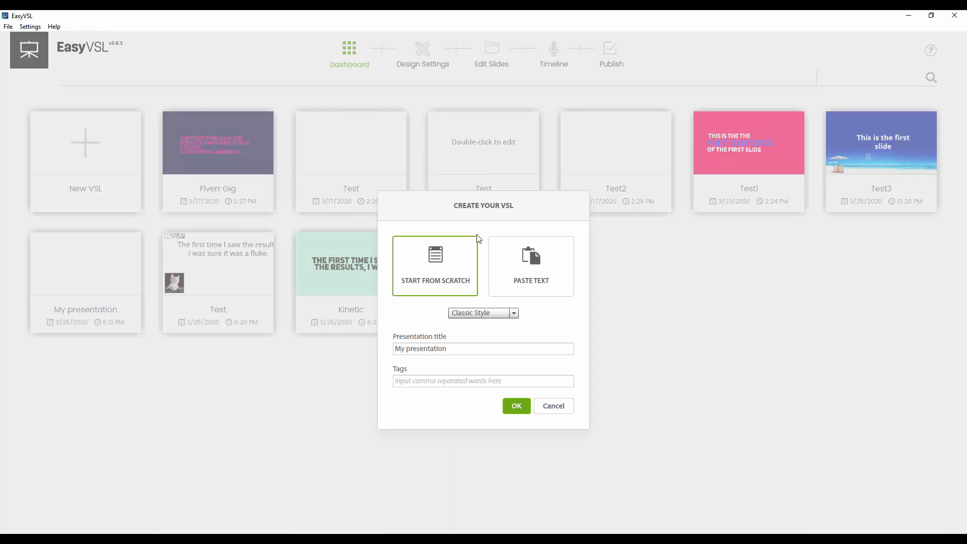
{"action": "left_click", "coordinate": [533, 270]}
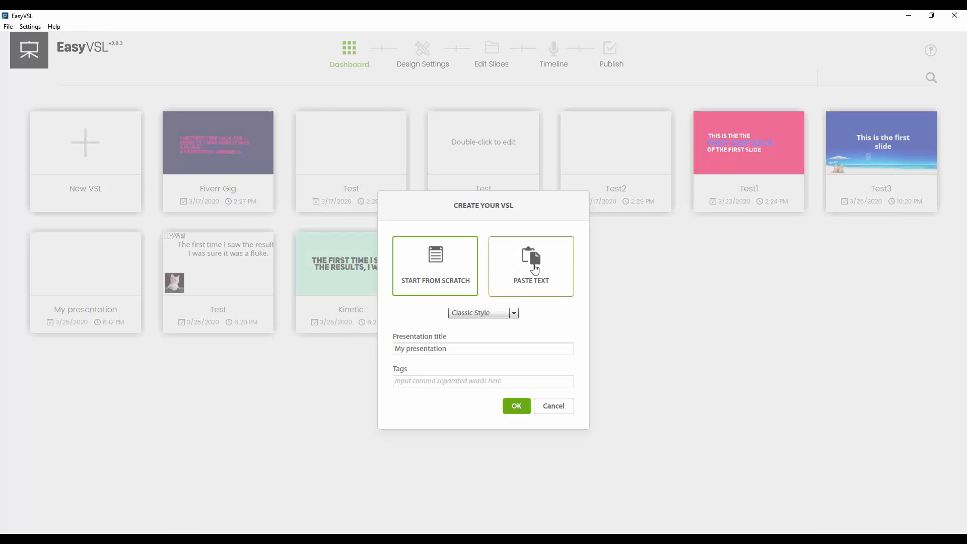
{"action": "left_click", "coordinate": [501, 313]}
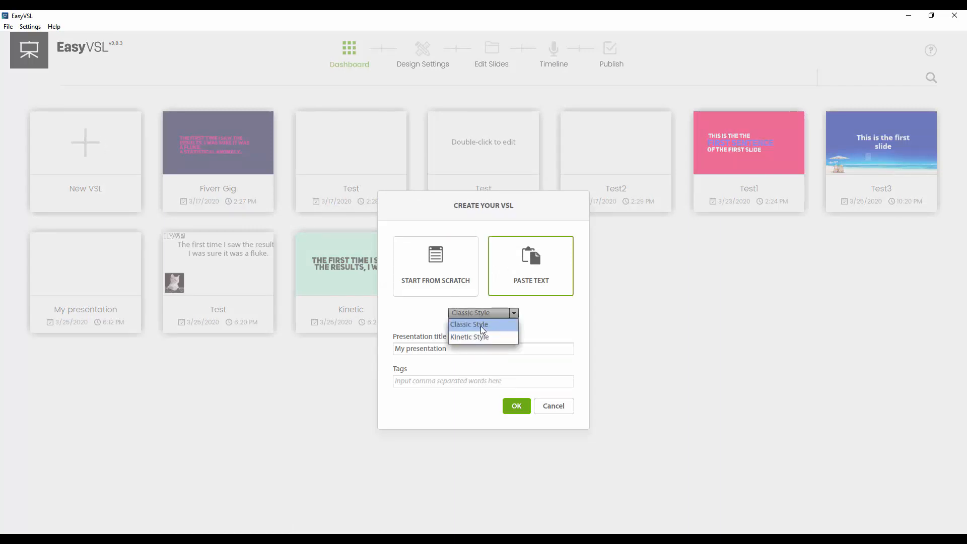
{"action": "left_click", "coordinate": [487, 313]}
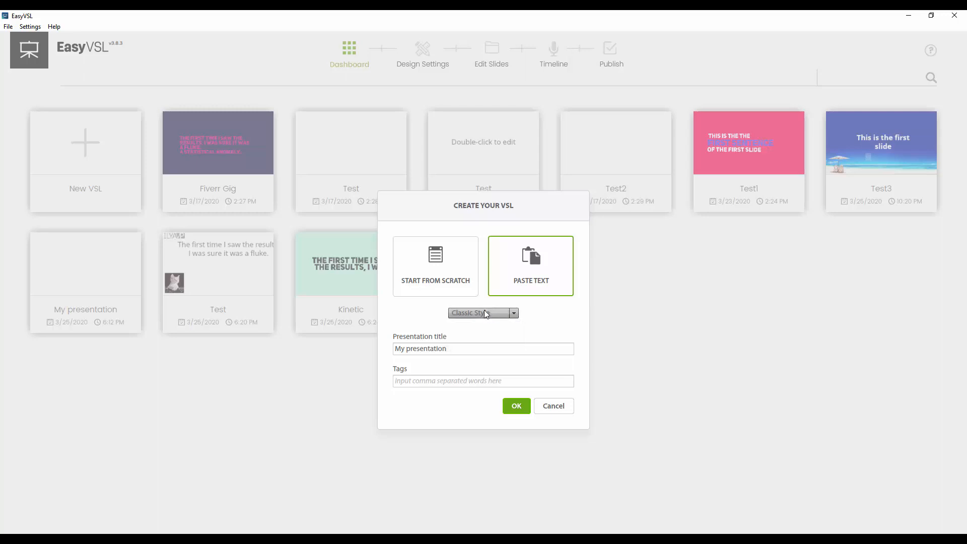
{"action": "left_click", "coordinate": [487, 313]}
{"action": "left_click", "coordinate": [488, 339]}
{"action": "left_click_drag", "start_coordinate": [469, 349], "coordinate": [374, 349]}
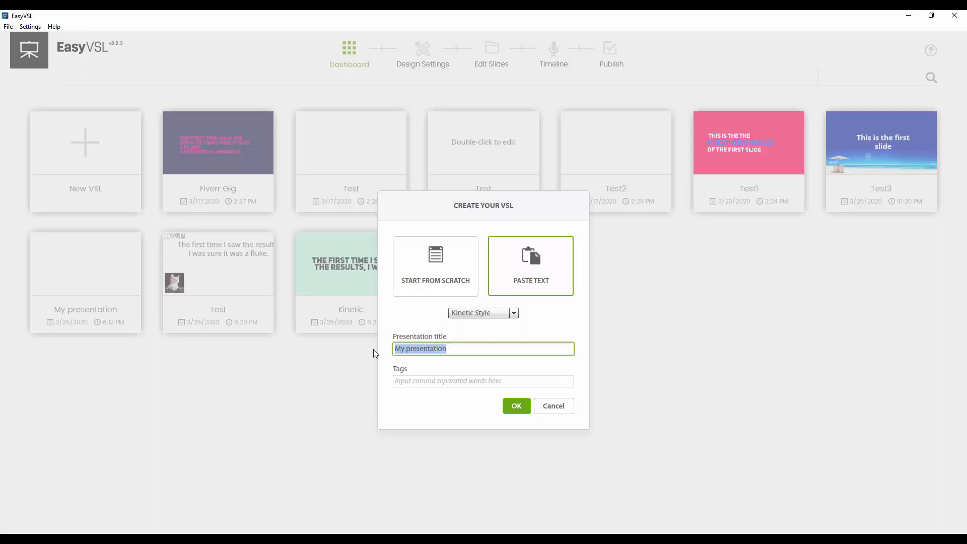
{"action": "type", "text": "Kinetic EX"}
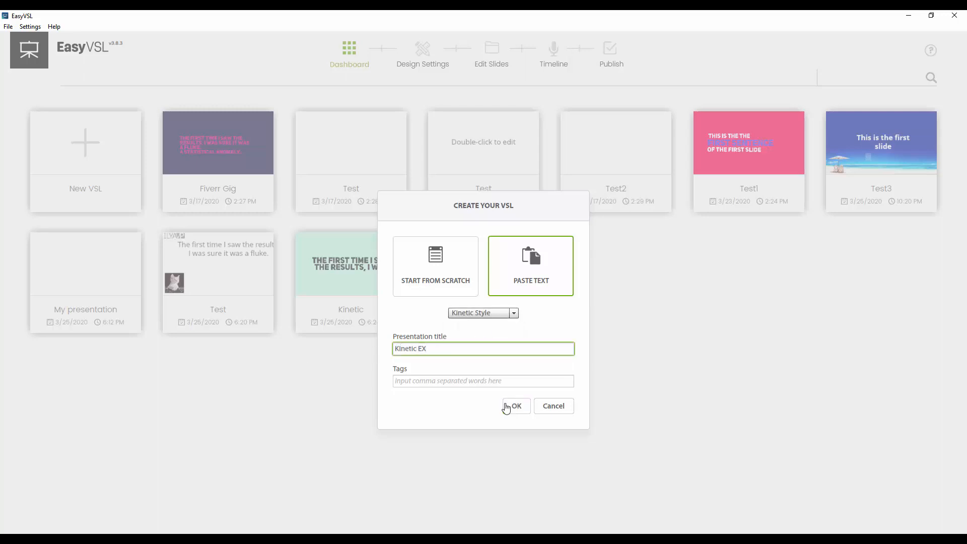
{"action": "left_click", "coordinate": [475, 381]}
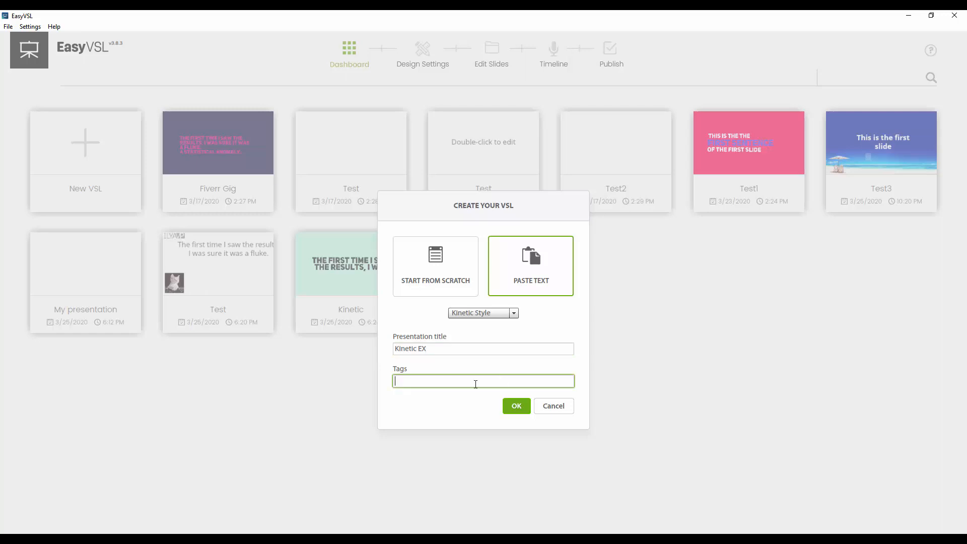
{"action": "left_click", "coordinate": [505, 409]}
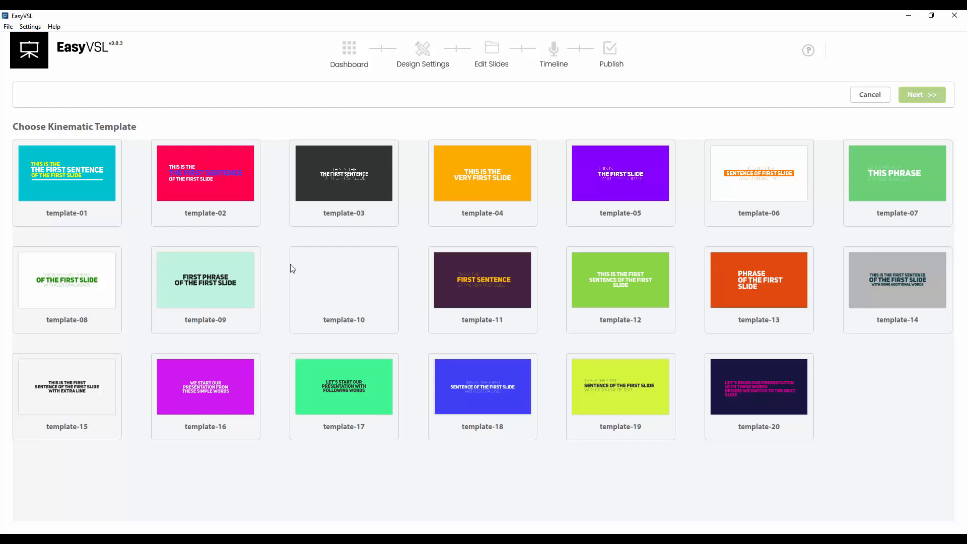
Choose template-10 and replace the sample text with the sales script beginning "The first time I saw the results, I was sure it was a fluke."
{"action": "left_click", "coordinate": [368, 298]}
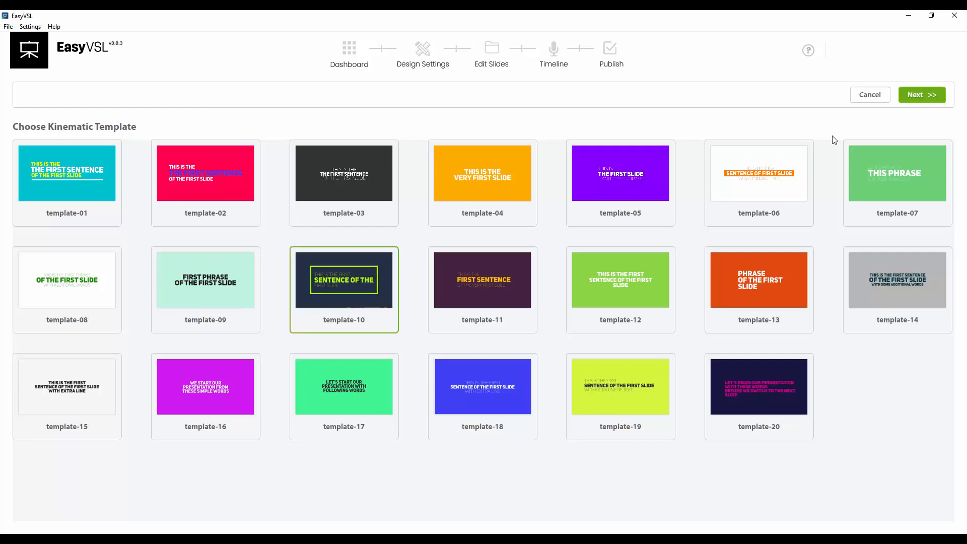
{"action": "left_click", "coordinate": [930, 99]}
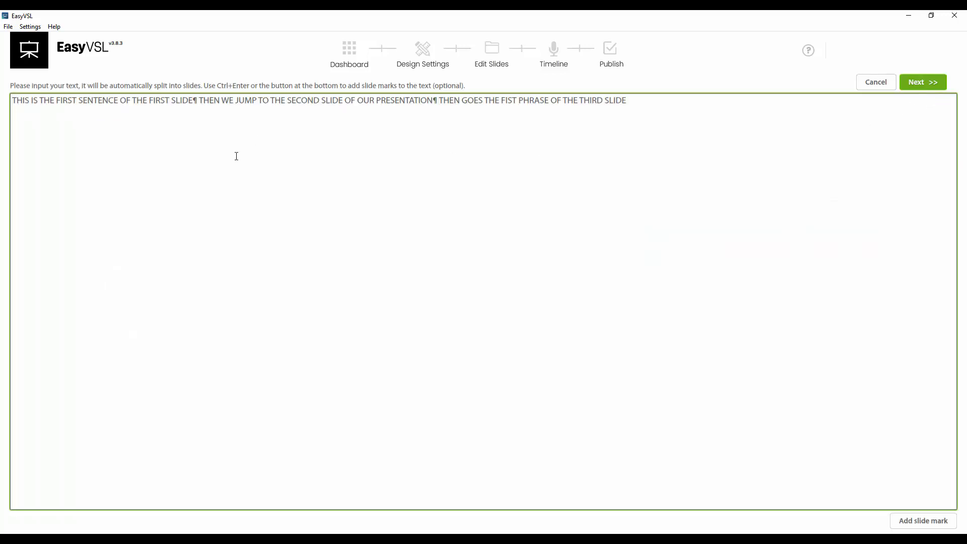
{"action": "left_click_drag", "start_coordinate": [665, 102], "coordinate": [13, 105]}
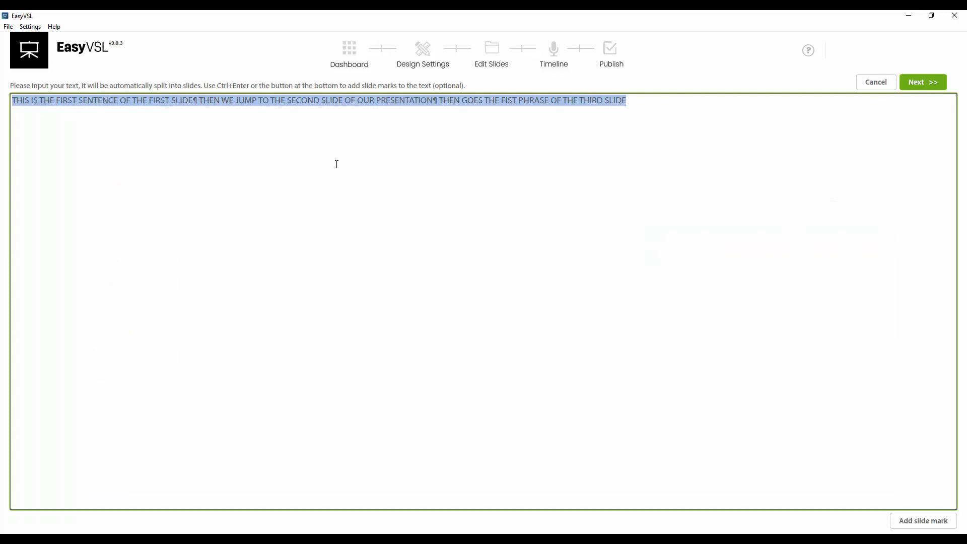
{"action": "type", "text": "The first time I saw the results, I was sure it was a fluke. A statistical anomaly. Because how else could such simple-looking videos perform so much better than beautiful sales pages or fancy videos? But the numbers don't lie. Simple, and some may even say ugly, videos like this one are one of the greatest sales tools known to mankind. The problem is: they can take forever to create, and we all only have 24 hours in a day. So if you're a course creator, business owner, or you're doing marketing for someone else, you can't afford to spend hours upon hours to create videos like these."}
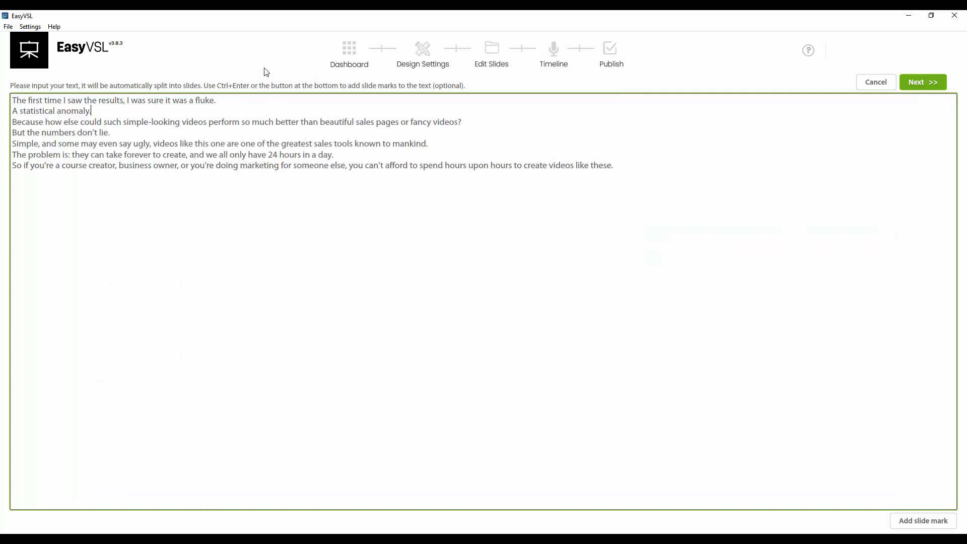
Add a slide mark at the end of each of the seven script lines
{"action": "left_click", "coordinate": [361, 101]}
{"action": "left_click", "coordinate": [906, 519]}
{"action": "key", "text": "ctrl+Return"}
{"action": "key", "text": "ctrl+Return"}
{"action": "key", "text": "ctrl+Return"}
{"action": "left_click", "coordinate": [494, 145]}
{"action": "key", "text": "ctrl+Return"}
{"action": "left_click", "coordinate": [475, 156]}
{"action": "key", "text": "ctrl+Return"}
{"action": "left_click", "coordinate": [651, 174]}
{"action": "key", "text": "ctrl+Return"}
{"action": "left_click", "coordinate": [319, 205]}
{"action": "key", "text": "Up"}
{"action": "left_click_drag", "start_coordinate": [30, 143], "coordinate": [337, 155]}
{"action": "left_click_drag", "start_coordinate": [508, 165], "coordinate": [204, 180]}
{"action": "left_click", "coordinate": [193, 180]}
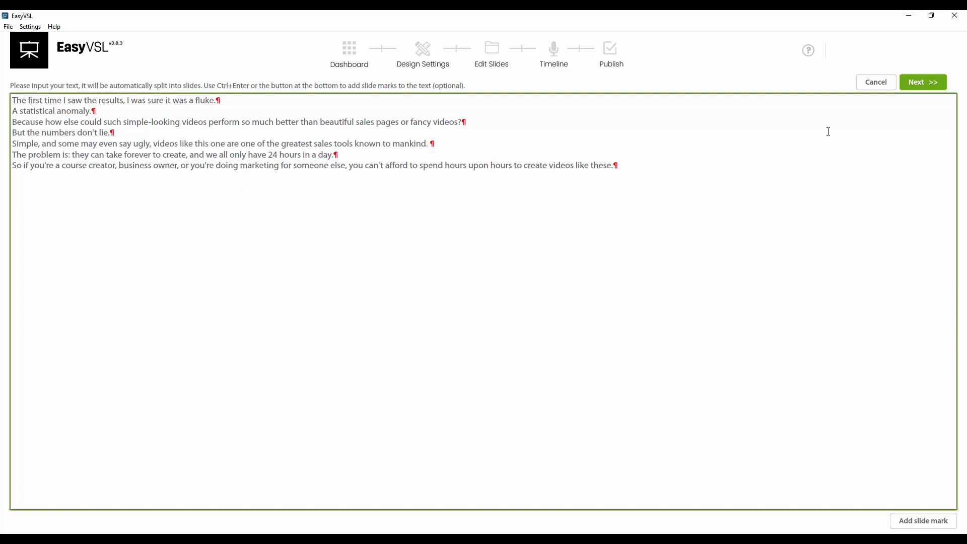
Accept the automatic splitting of long sentences, review the resulting slide phrases, and continue to slide editing
{"action": "left_click", "coordinate": [924, 81]}
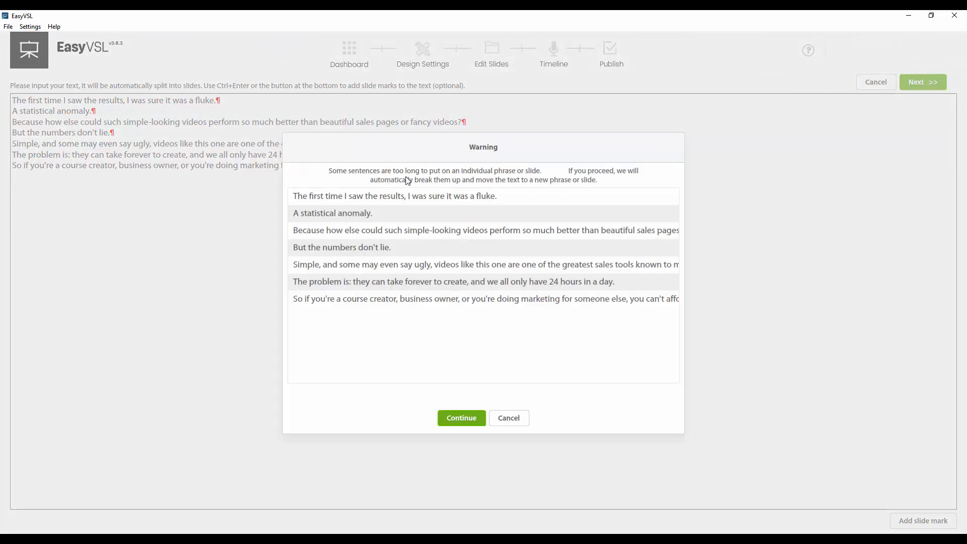
{"action": "left_click", "coordinate": [471, 420]}
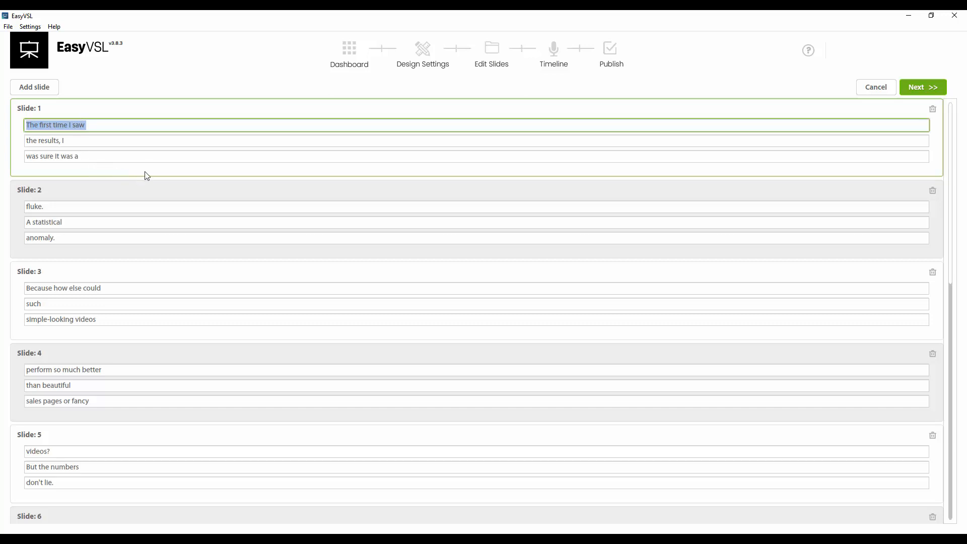
{"action": "scroll", "coordinate": [86, 189], "scroll_direction": "down", "scroll_amount": 10}
{"action": "scroll", "coordinate": [59, 211], "scroll_direction": "up", "scroll_amount": 10}
{"action": "left_click", "coordinate": [923, 90]}
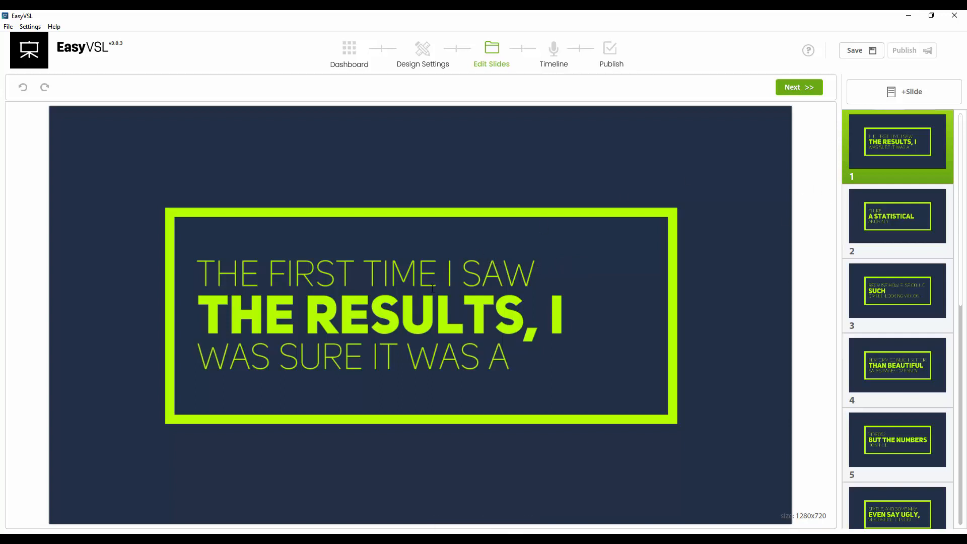
Try editing slide 2's text directly by inserting extra letters in its first two lines, and remove them
{"action": "left_click", "coordinate": [867, 204]}
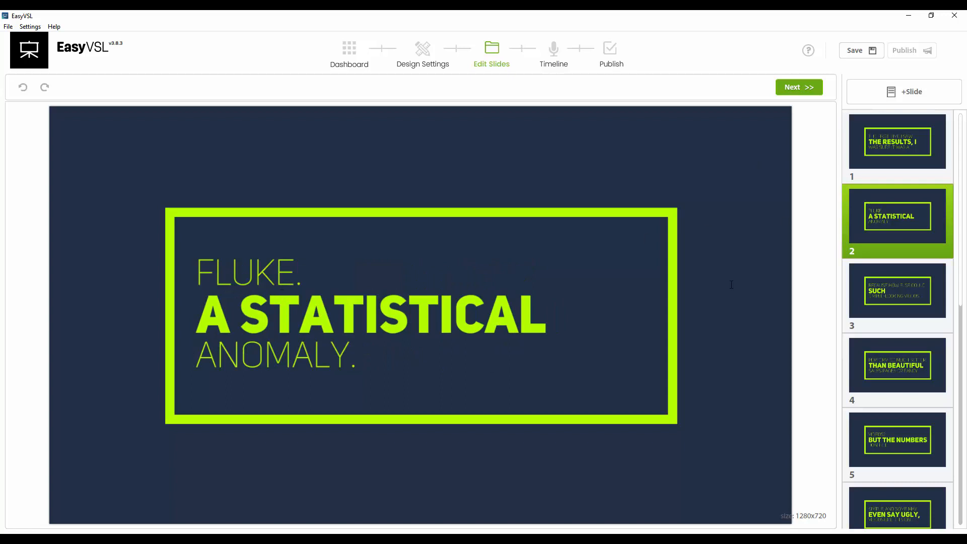
{"action": "left_click", "coordinate": [922, 141]}
{"action": "left_click", "coordinate": [914, 191]}
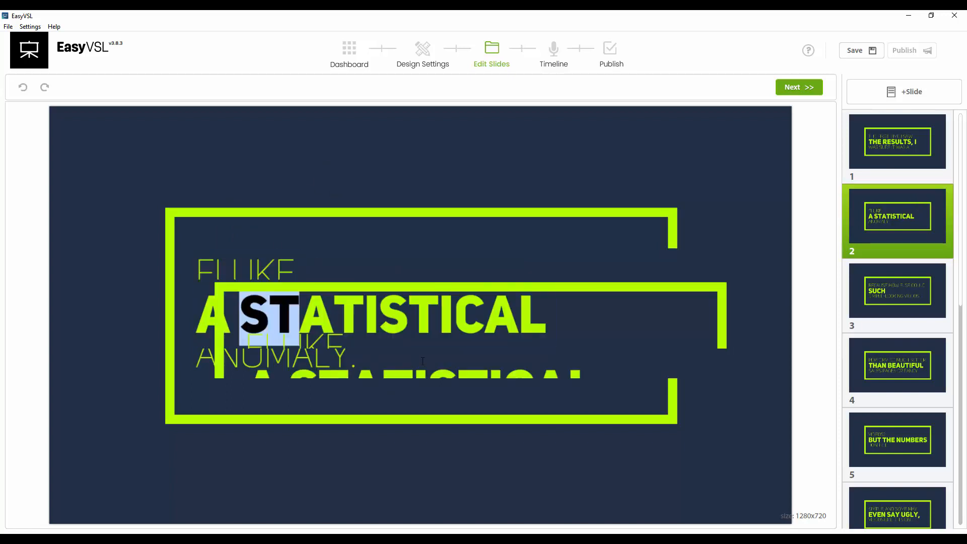
{"action": "left_click", "coordinate": [337, 298]}
{"action": "type", "text": "A"}
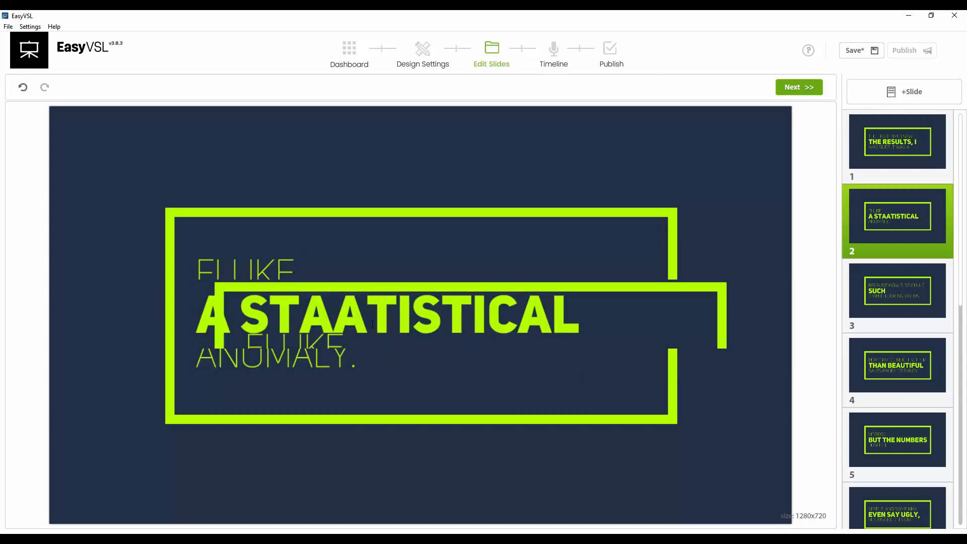
{"action": "key", "text": "BackSpace"}
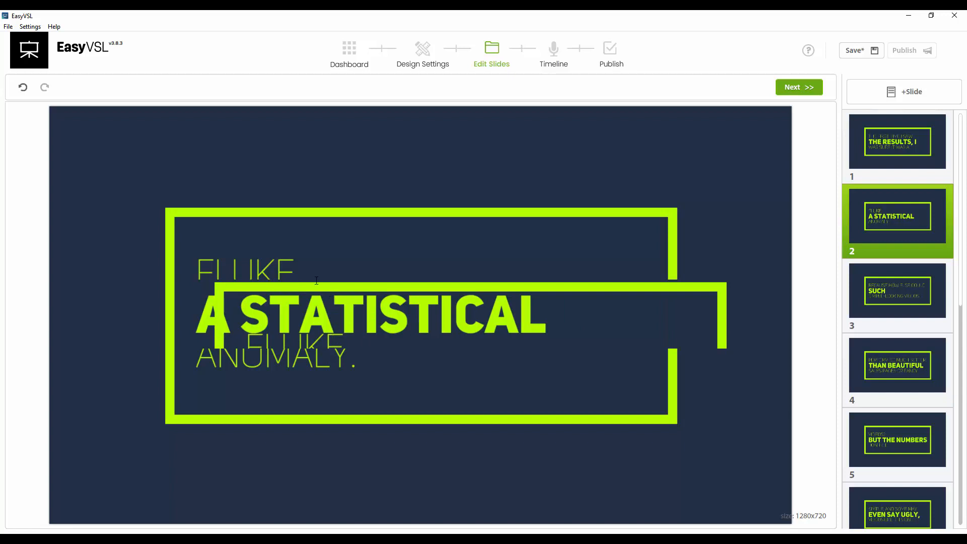
{"action": "left_click", "coordinate": [307, 268]}
{"action": "type", "text": "ASDFEADSEASDESDA"}
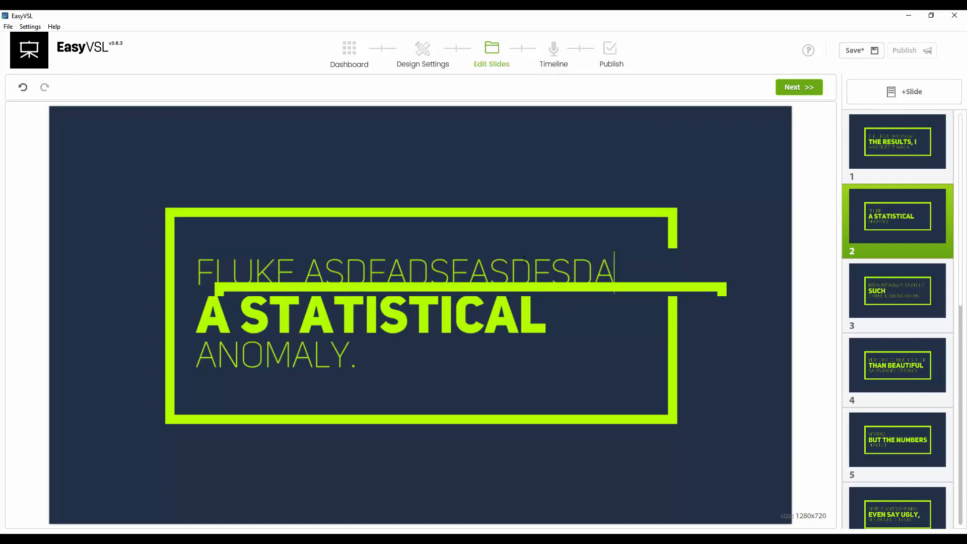
{"action": "double_click", "coordinate": [371, 262]}
{"action": "key", "text": "BackSpace"}
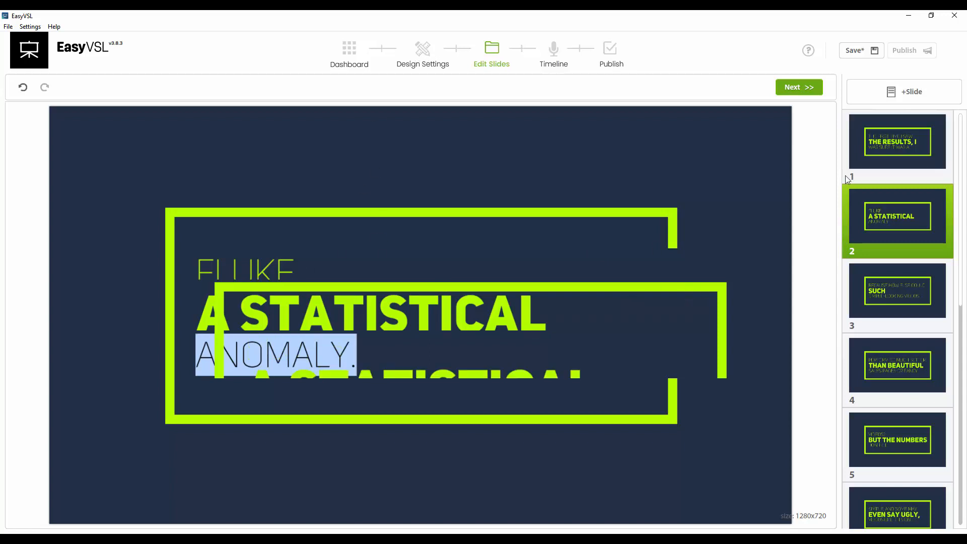
Continue to the timeline and open the Text to Speech option for adding audio
{"action": "left_click", "coordinate": [804, 88]}
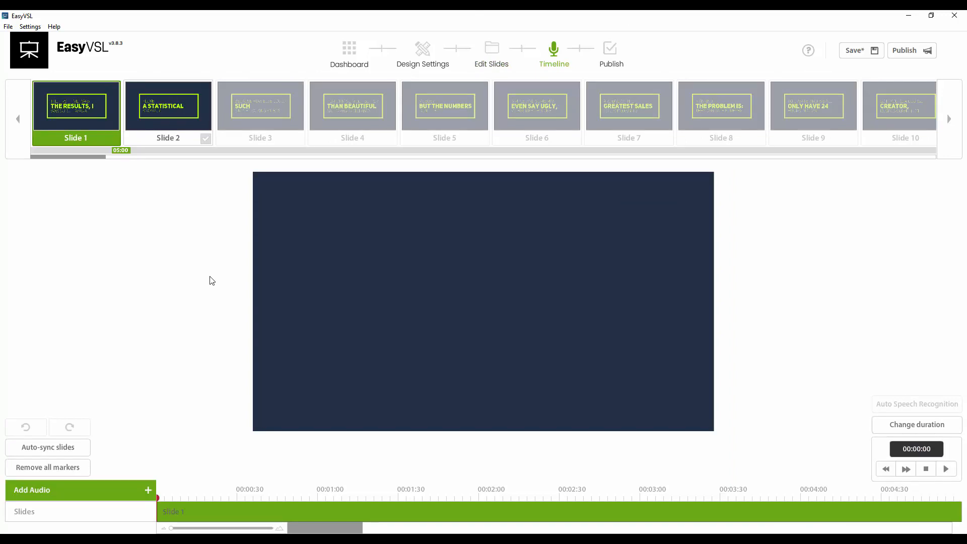
{"action": "left_click", "coordinate": [143, 490]}
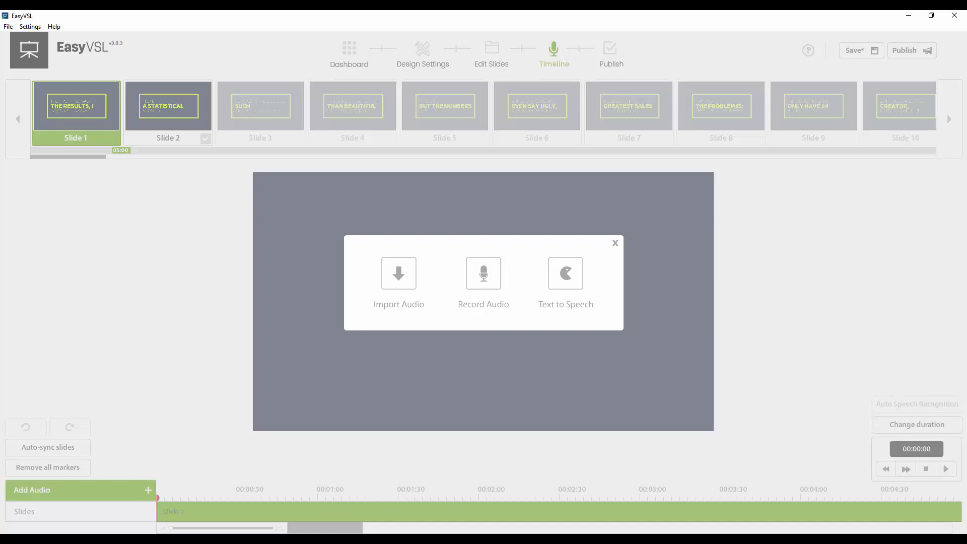
{"action": "left_click", "coordinate": [574, 281]}
{"action": "left_click_drag", "start_coordinate": [420, 223], "coordinate": [557, 225]}
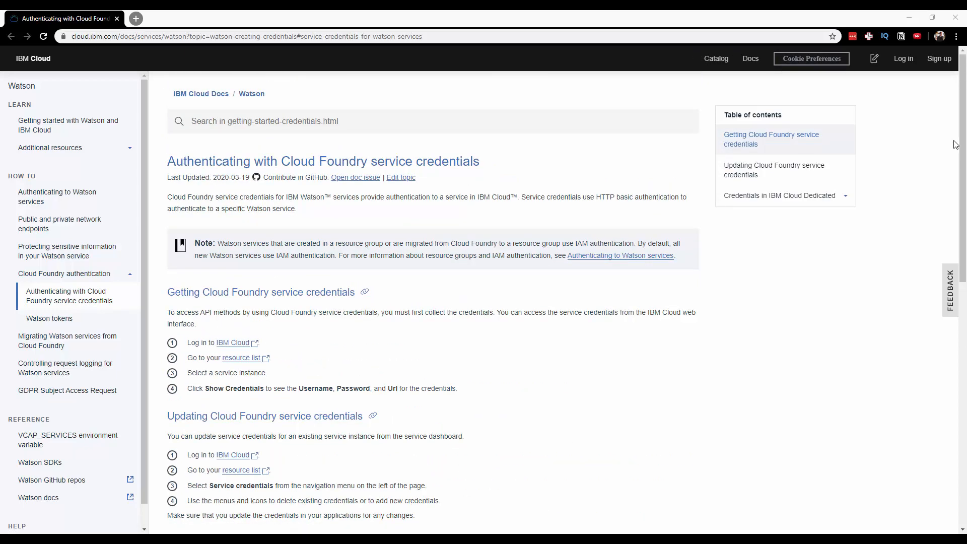
Read the IBM Watson service credentials instructions in the browser, return to EasyVSL, and cancel the Text to Speech connection
{"action": "scroll", "coordinate": [400, 245], "scroll_direction": "down", "scroll_amount": 4}
{"action": "scroll", "coordinate": [402, 248], "scroll_direction": "down", "scroll_amount": 6}
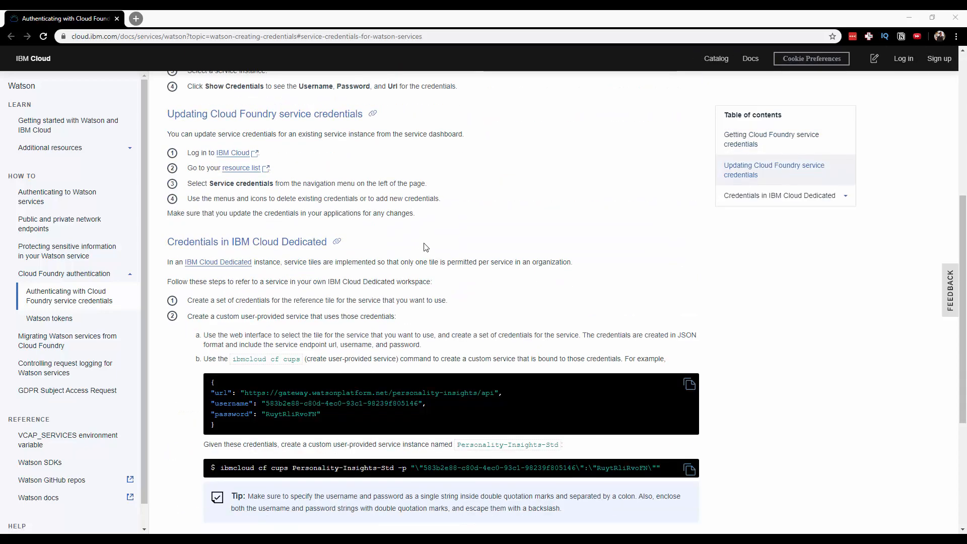
{"action": "scroll", "coordinate": [371, 243], "scroll_direction": "up", "scroll_amount": 8}
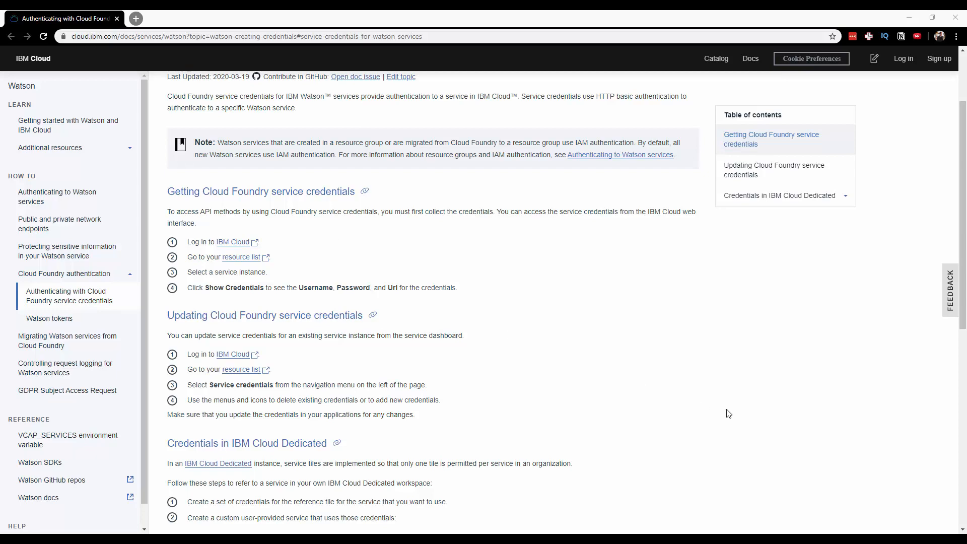
{"action": "key", "text": "alt+Tab"}
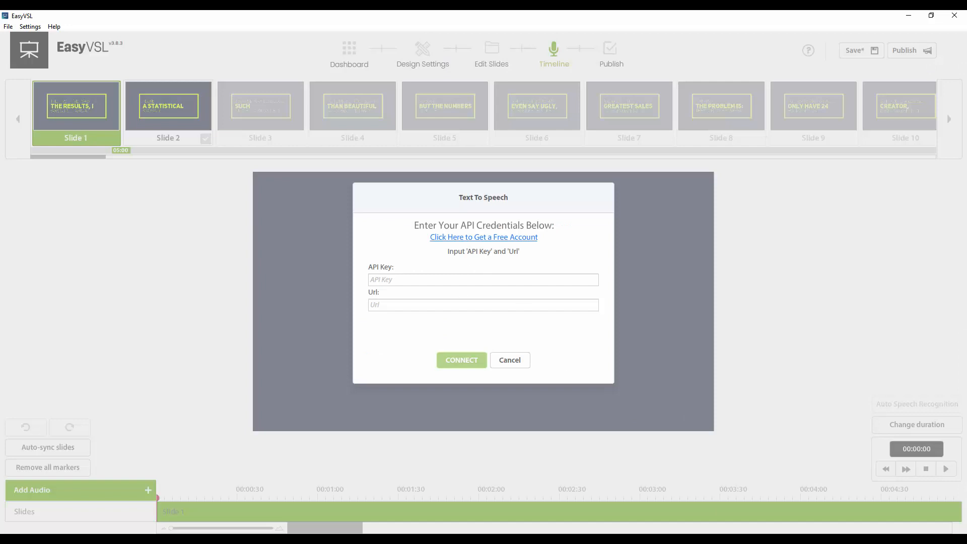
{"action": "key", "text": "alt+Tab"}
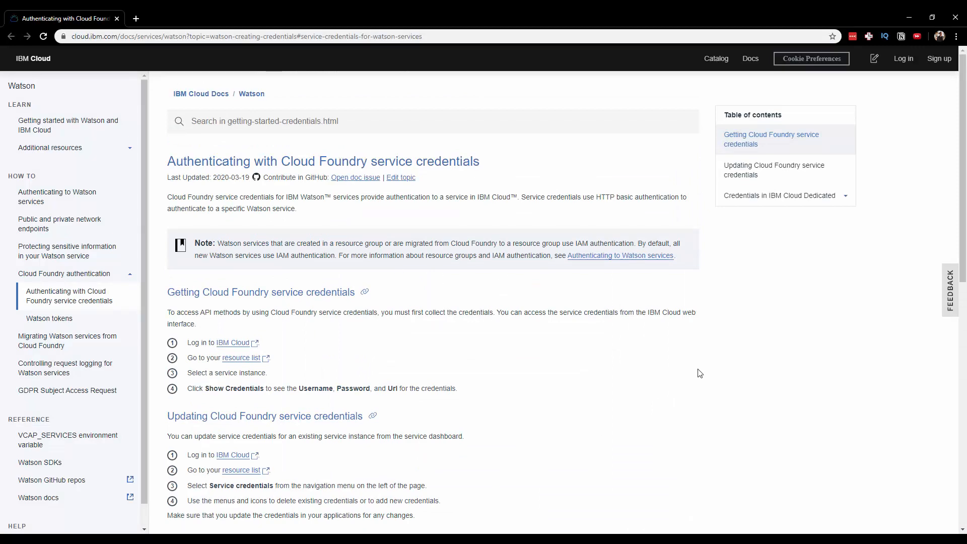
{"action": "key", "text": "alt+Tab"}
{"action": "left_click", "coordinate": [509, 360]}
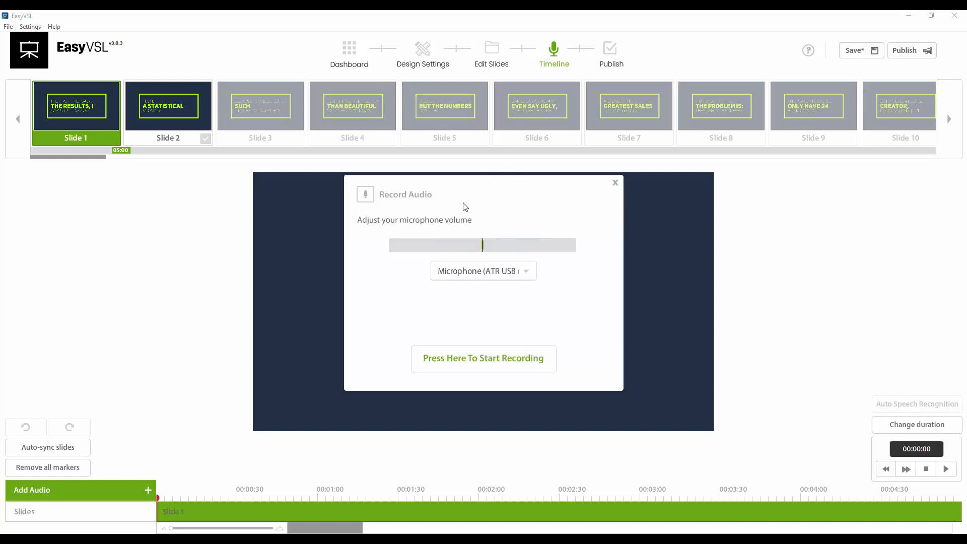
Record a microphone narration about 38 seconds long and import it into the timeline as an audio track
{"action": "left_click", "coordinate": [486, 359]}
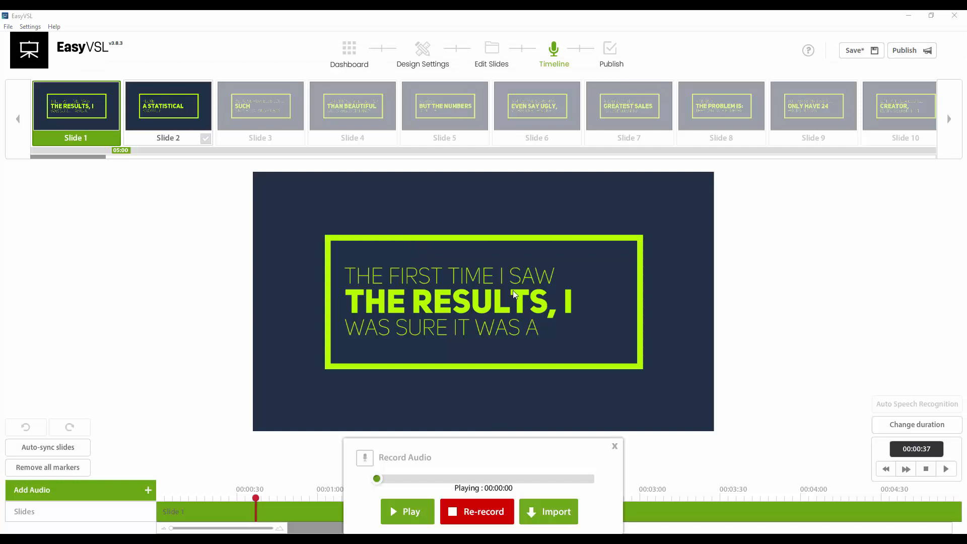
{"action": "left_click_drag", "start_coordinate": [377, 482], "coordinate": [608, 487]}
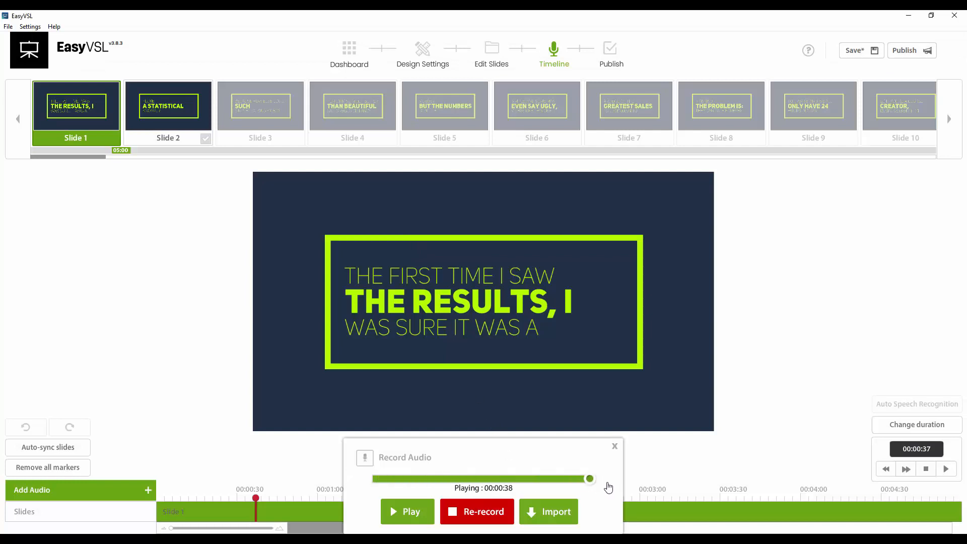
{"action": "left_click", "coordinate": [557, 512]}
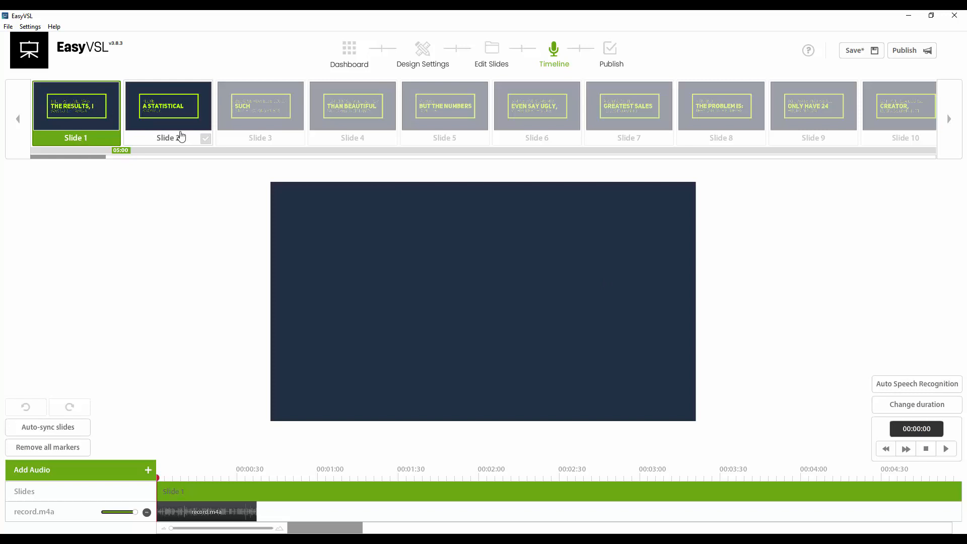
{"action": "left_click", "coordinate": [174, 113]}
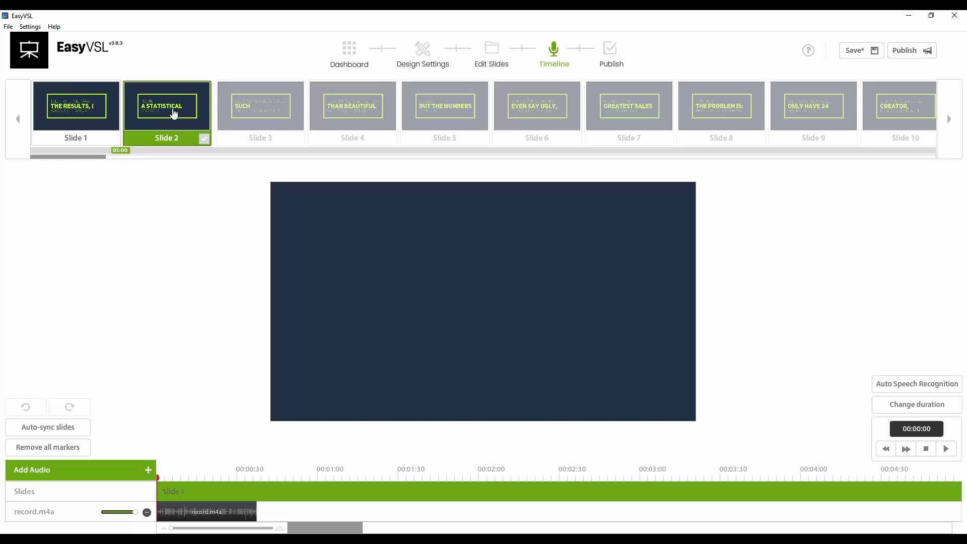
{"action": "left_click", "coordinate": [100, 122]}
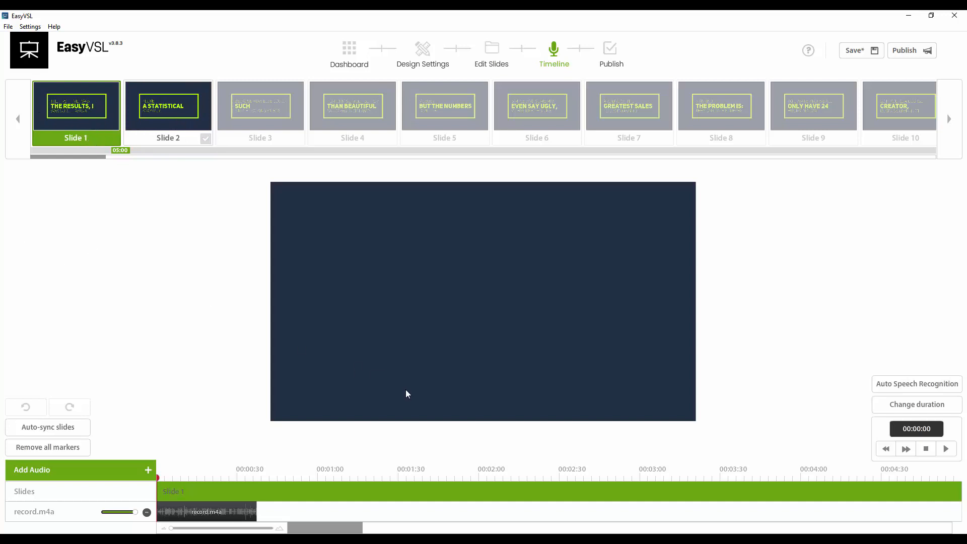
Run Auto Speech Recognition on record.m4a in US English, then play the timeline and return the playhead to the start
{"action": "left_click", "coordinate": [912, 383]}
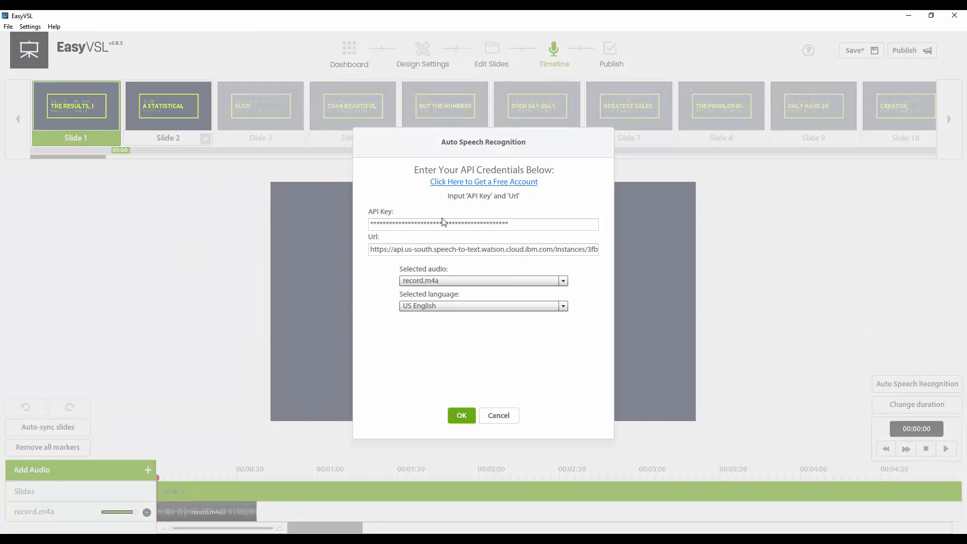
{"action": "left_click", "coordinate": [459, 414]}
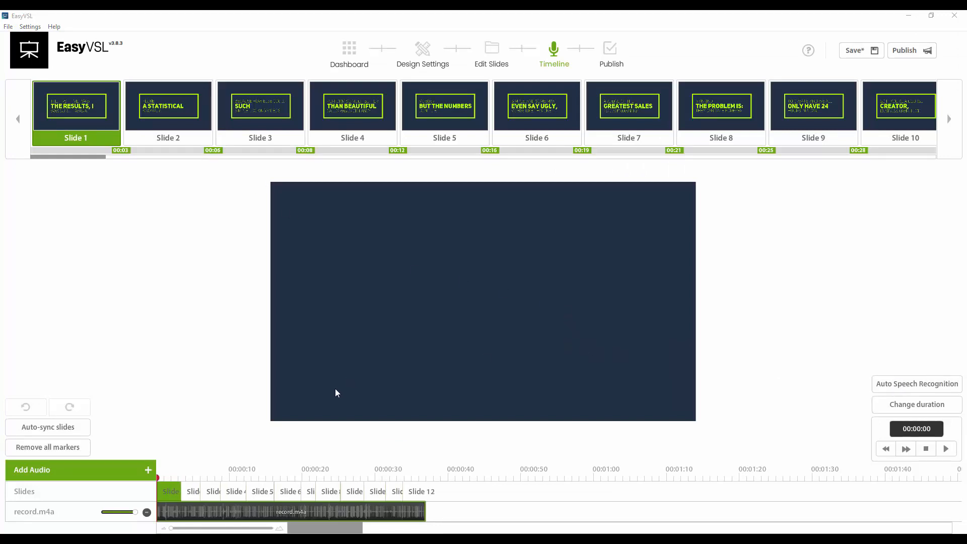
{"action": "scroll", "coordinate": [135, 514], "scroll_direction": "down", "scroll_amount": 3}
{"action": "left_click", "coordinate": [945, 449]}
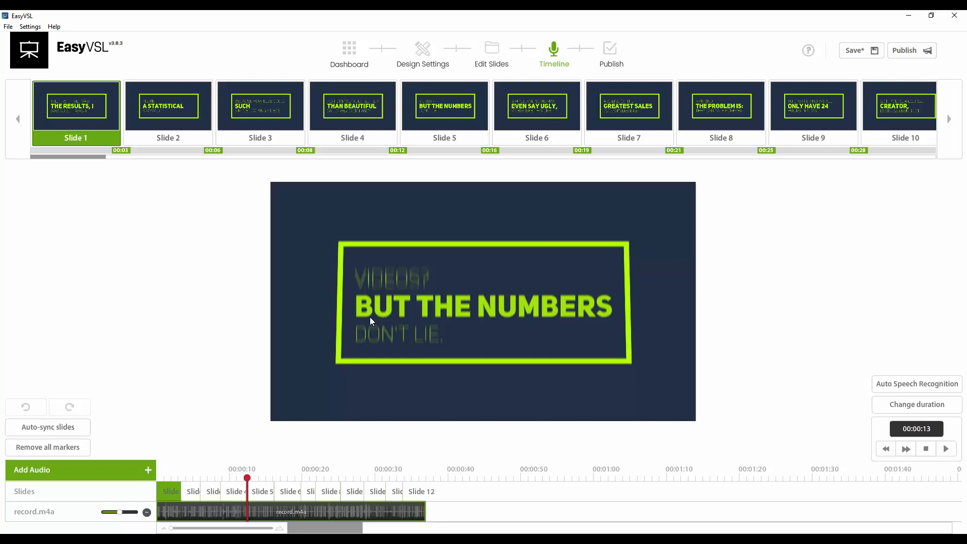
{"action": "left_click_drag", "start_coordinate": [248, 481], "coordinate": [154, 495]}
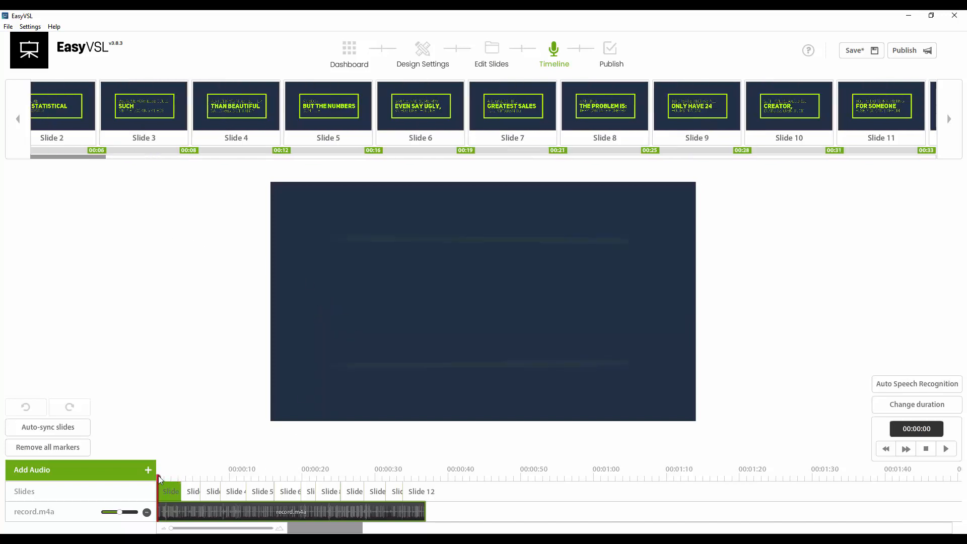
Jump through the slides from 3 to 9 to check their timeline positions, and return the playhead to the start
{"action": "left_click", "coordinate": [192, 120]}
{"action": "left_click", "coordinate": [258, 106]}
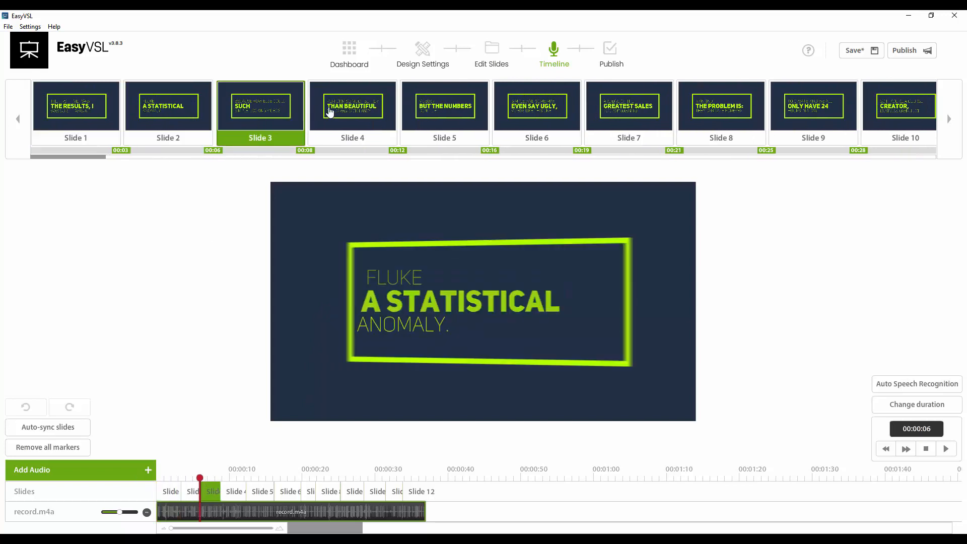
{"action": "left_click", "coordinate": [350, 105]}
{"action": "left_click", "coordinate": [442, 105]}
{"action": "left_click", "coordinate": [626, 104]}
{"action": "left_click", "coordinate": [701, 106]}
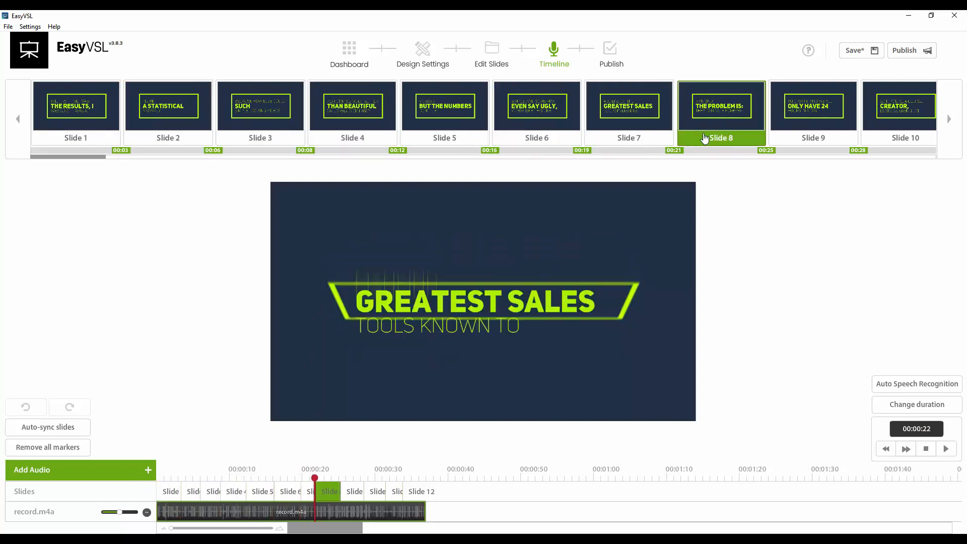
{"action": "left_click", "coordinate": [801, 122]}
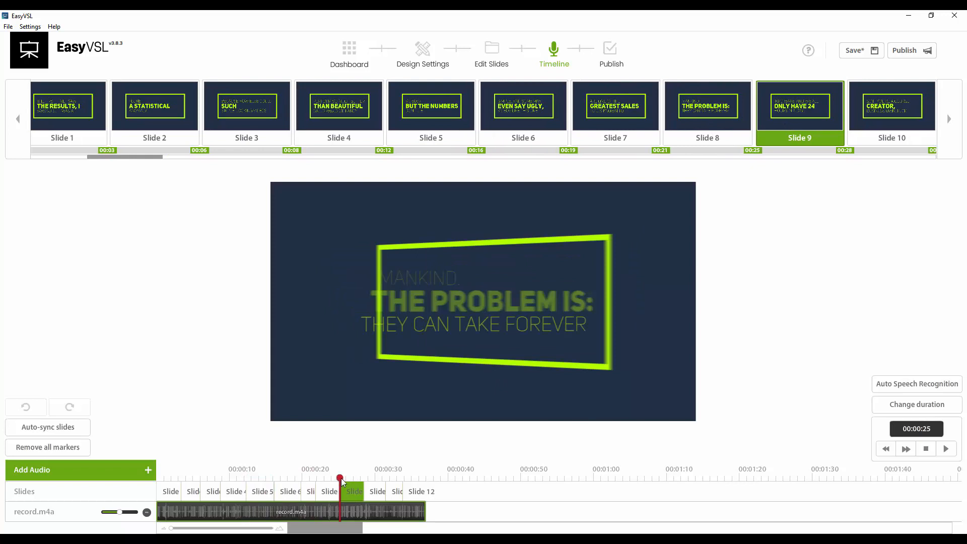
{"action": "left_click_drag", "start_coordinate": [341, 478], "coordinate": [157, 477]}
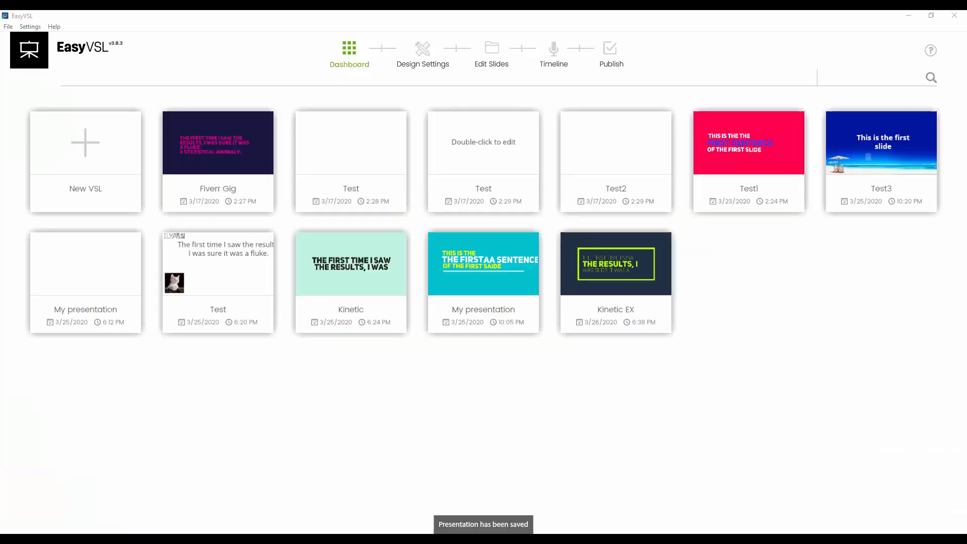
Create a new Classic Style VSL from pasted text, titled "Classic Test"
{"action": "left_click", "coordinate": [108, 129]}
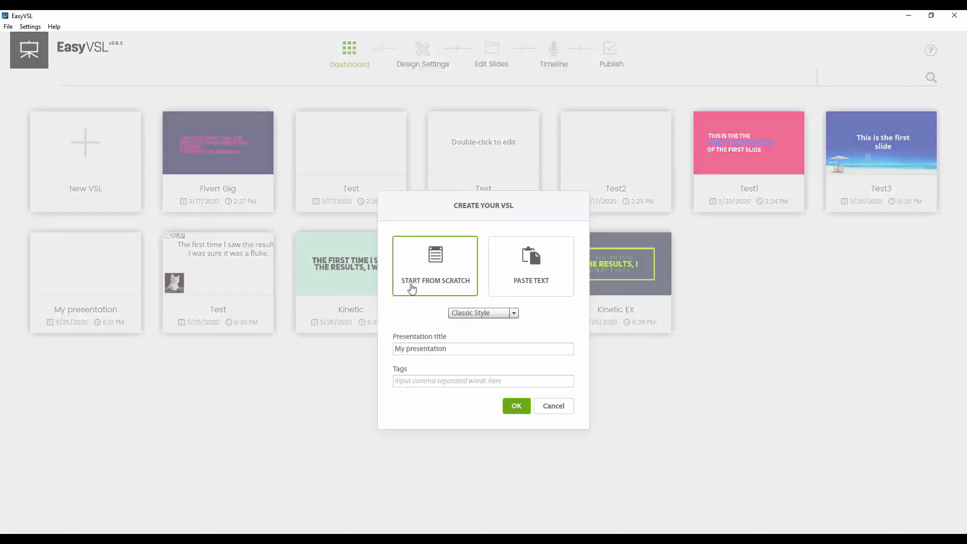
{"action": "left_click", "coordinate": [533, 253]}
{"action": "left_click", "coordinate": [447, 354]}
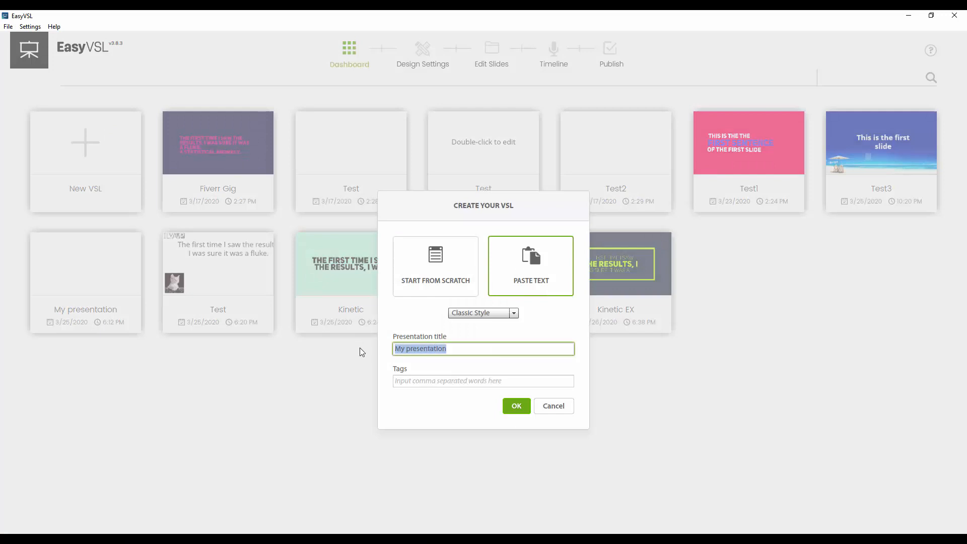
{"action": "type", "text": "Classic Test"}
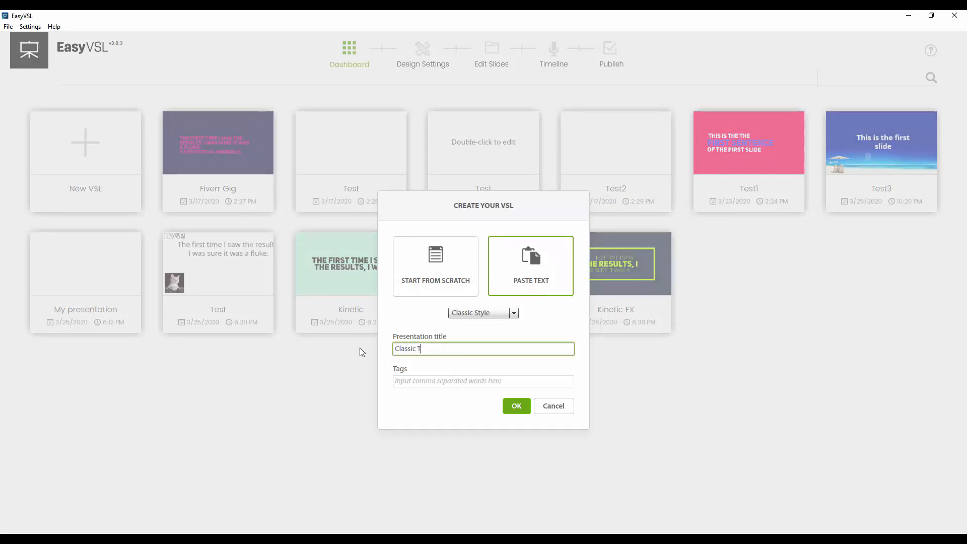
{"action": "left_click", "coordinate": [518, 410]}
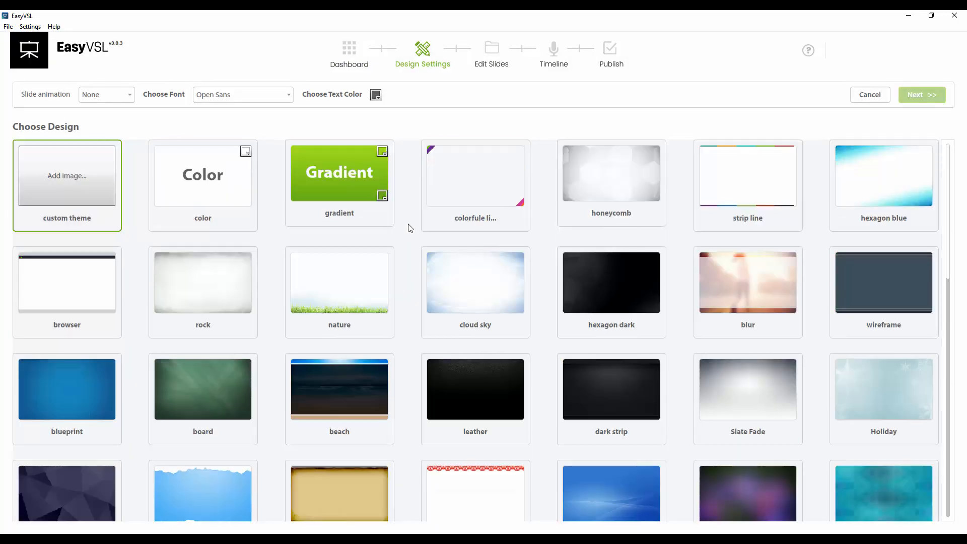
Browse the full gallery of classic slide designs
{"action": "scroll", "coordinate": [408, 209], "scroll_direction": "down", "scroll_amount": 12}
{"action": "scroll", "coordinate": [441, 213], "scroll_direction": "up", "scroll_amount": 12}
{"action": "scroll", "coordinate": [398, 171], "scroll_direction": "down", "scroll_amount": 10}
{"action": "scroll", "coordinate": [370, 191], "scroll_direction": "up", "scroll_amount": 10}
{"action": "scroll", "coordinate": [363, 269], "scroll_direction": "down", "scroll_amount": 10}
{"action": "scroll", "coordinate": [491, 305], "scroll_direction": "up", "scroll_amount": 10}
Try the color, gradient, strip line and Grey Border designs
{"action": "left_click", "coordinate": [222, 194]}
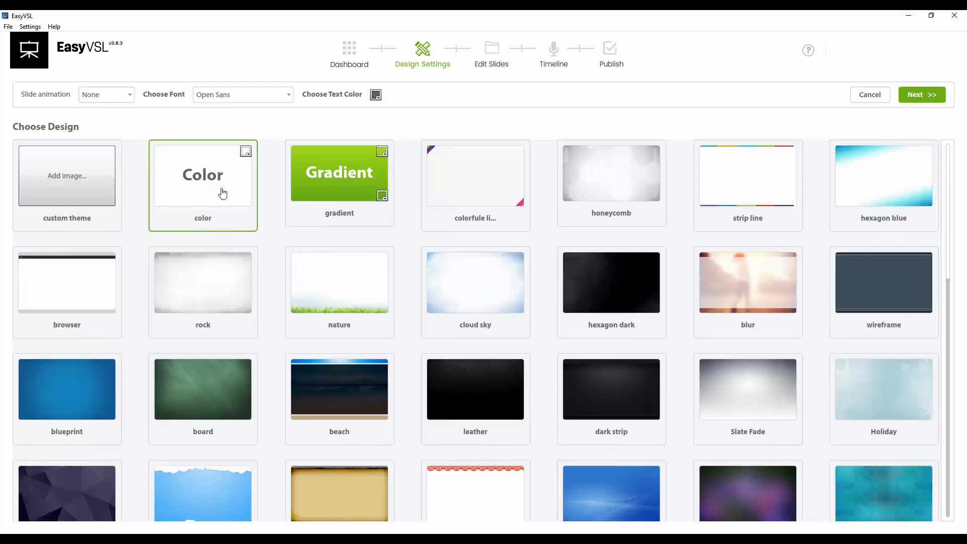
{"action": "left_click", "coordinate": [368, 179]}
{"action": "left_click", "coordinate": [744, 183]}
{"action": "scroll", "coordinate": [648, 334], "scroll_direction": "down", "scroll_amount": 10}
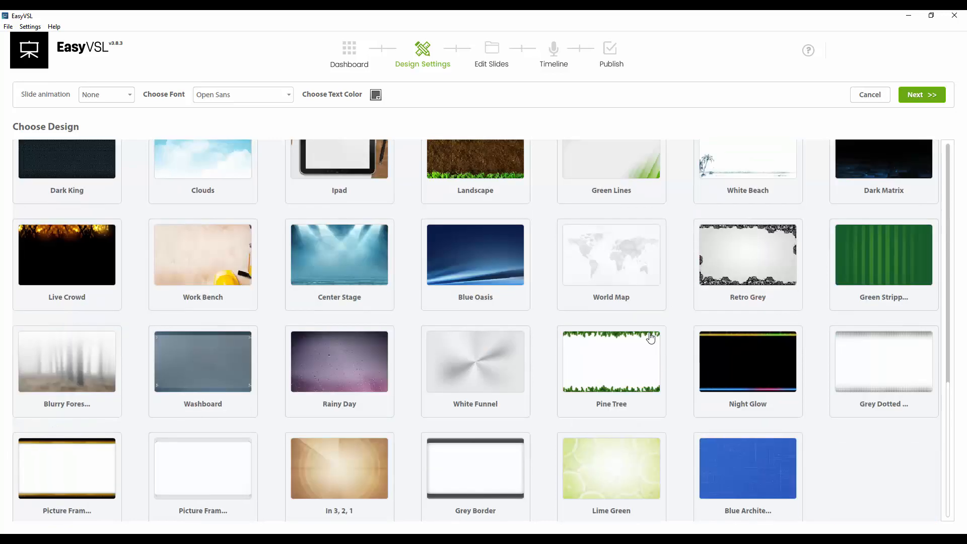
{"action": "left_click", "coordinate": [503, 468]}
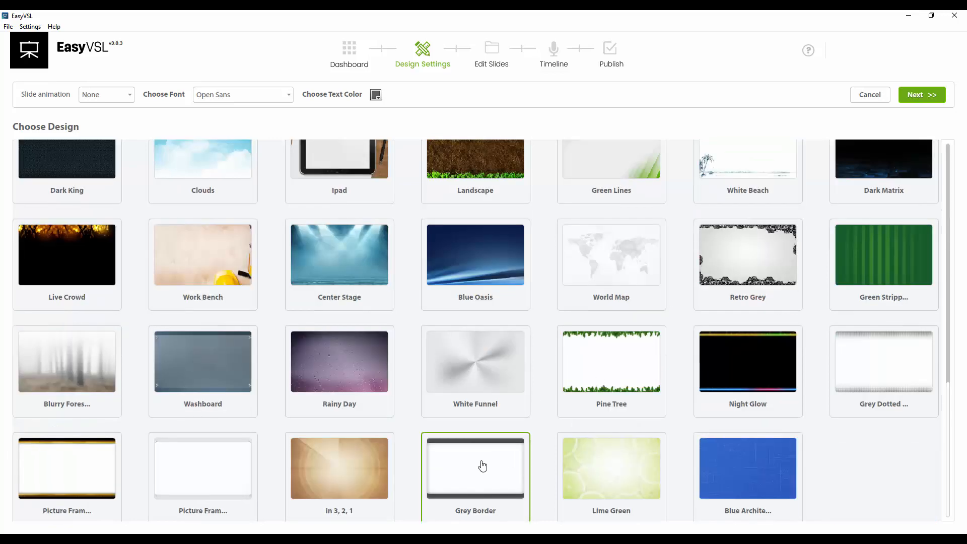
{"action": "scroll", "coordinate": [218, 437], "scroll_direction": "up", "scroll_amount": 10}
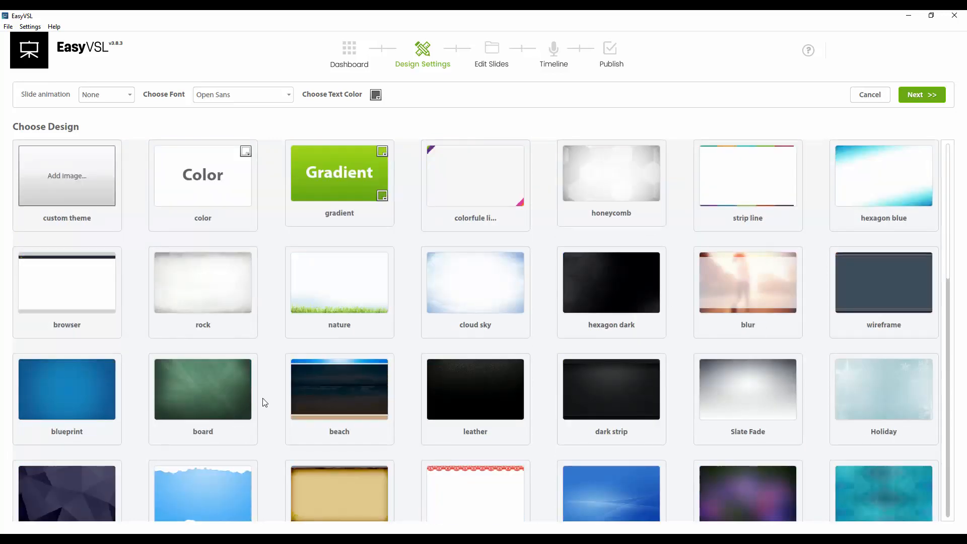
Look further through the design gallery and try the Beach design with the umbrella
{"action": "scroll", "coordinate": [257, 395], "scroll_direction": "down", "scroll_amount": 10}
{"action": "scroll", "coordinate": [457, 384], "scroll_direction": "up", "scroll_amount": 8}
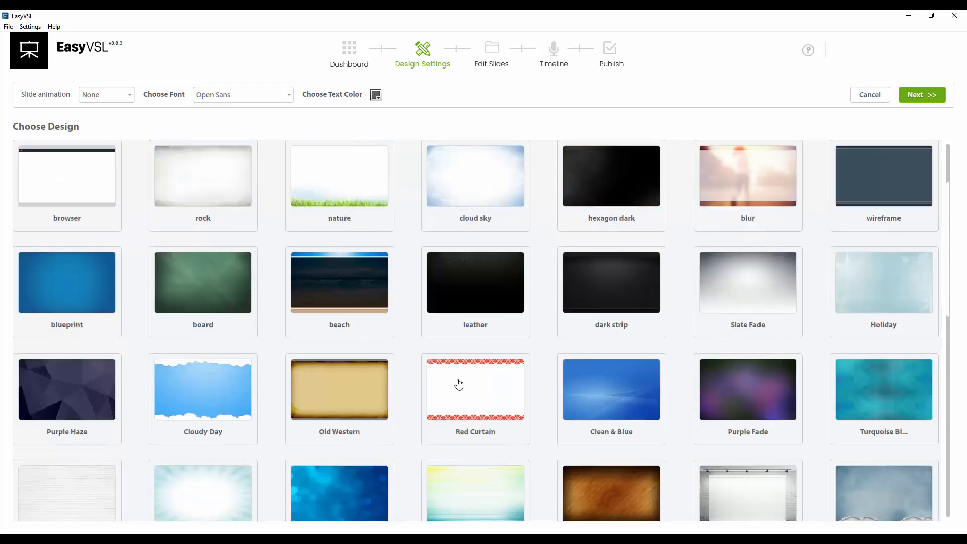
{"action": "scroll", "coordinate": [469, 385], "scroll_direction": "down", "scroll_amount": 3}
{"action": "left_click", "coordinate": [477, 470]}
{"action": "left_click", "coordinate": [608, 363]}
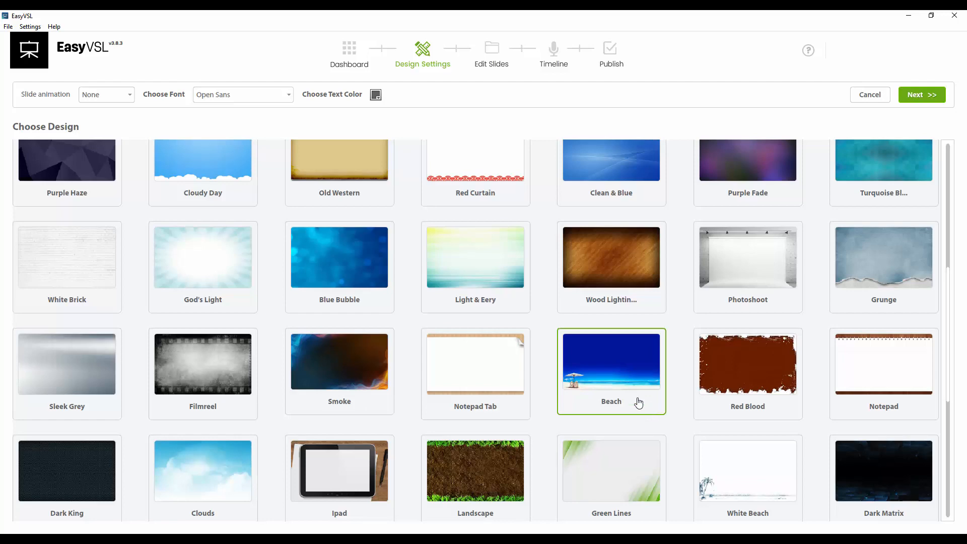
{"action": "scroll", "coordinate": [639, 425], "scroll_direction": "up", "scroll_amount": 3}
{"action": "scroll", "coordinate": [606, 425], "scroll_direction": "down", "scroll_amount": 3}
{"action": "scroll", "coordinate": [619, 453], "scroll_direction": "up", "scroll_amount": 3}
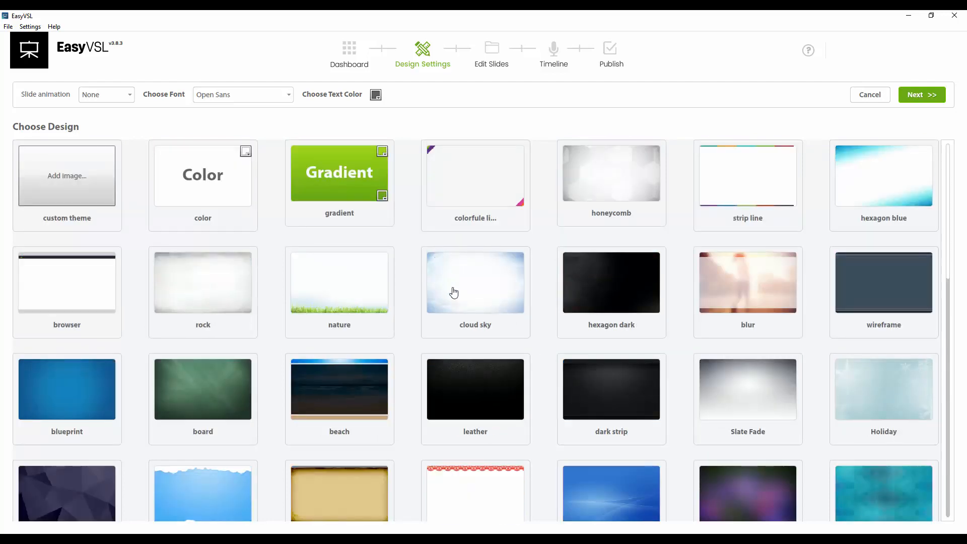
Choose the strip line design with slide animation None and the Open Sans font, and continue to text entry
{"action": "left_click", "coordinate": [738, 177]}
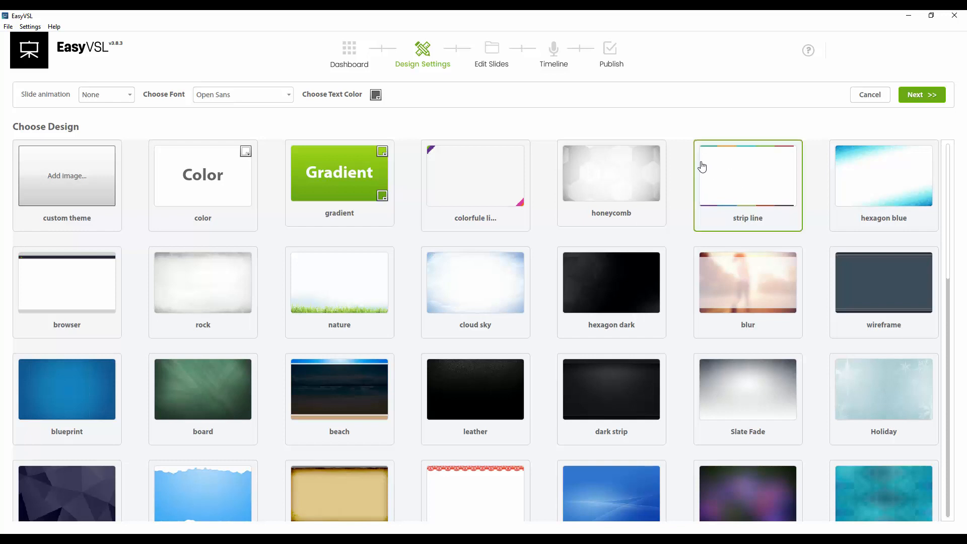
{"action": "left_click", "coordinate": [125, 94]}
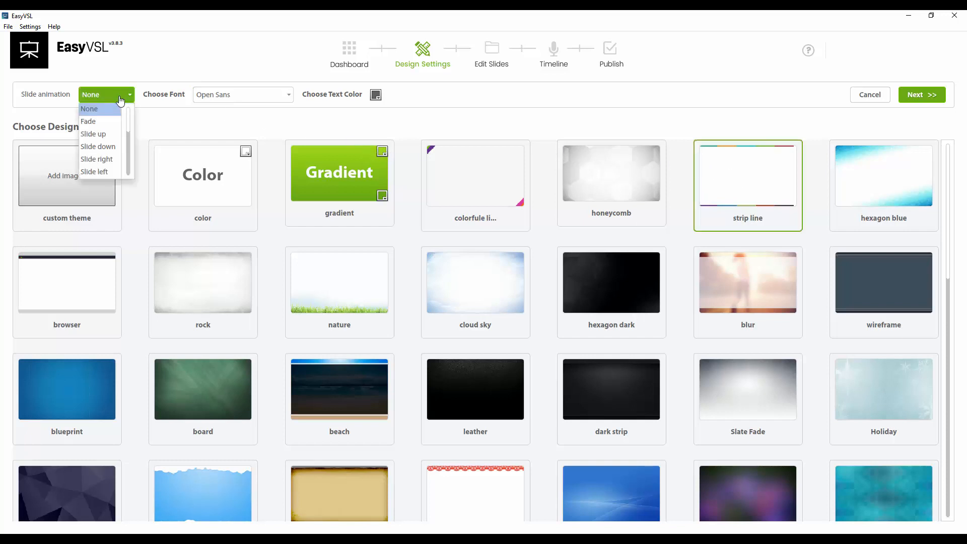
{"action": "left_click", "coordinate": [223, 95]}
{"action": "left_click", "coordinate": [224, 95]}
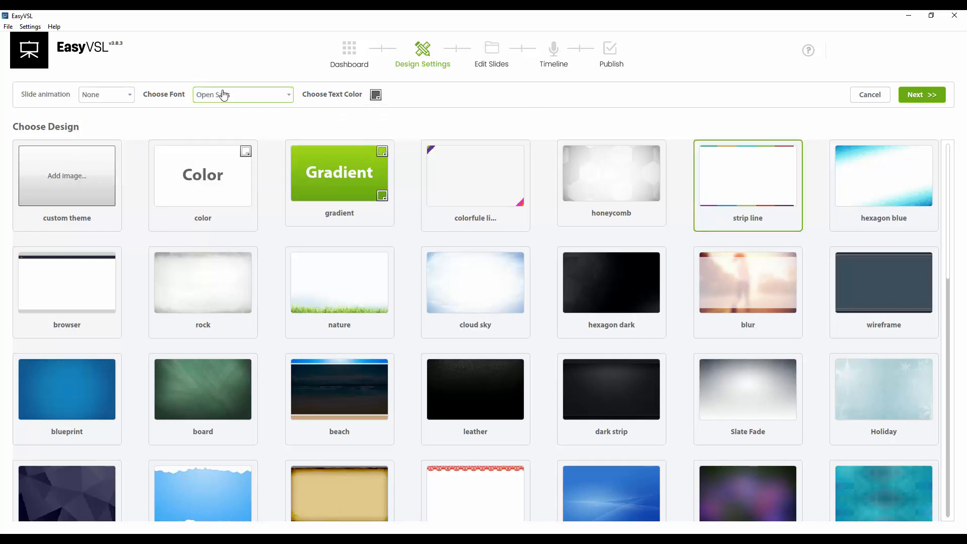
{"action": "left_click", "coordinate": [223, 95]}
{"action": "left_click", "coordinate": [224, 95]}
{"action": "left_click", "coordinate": [935, 100]}
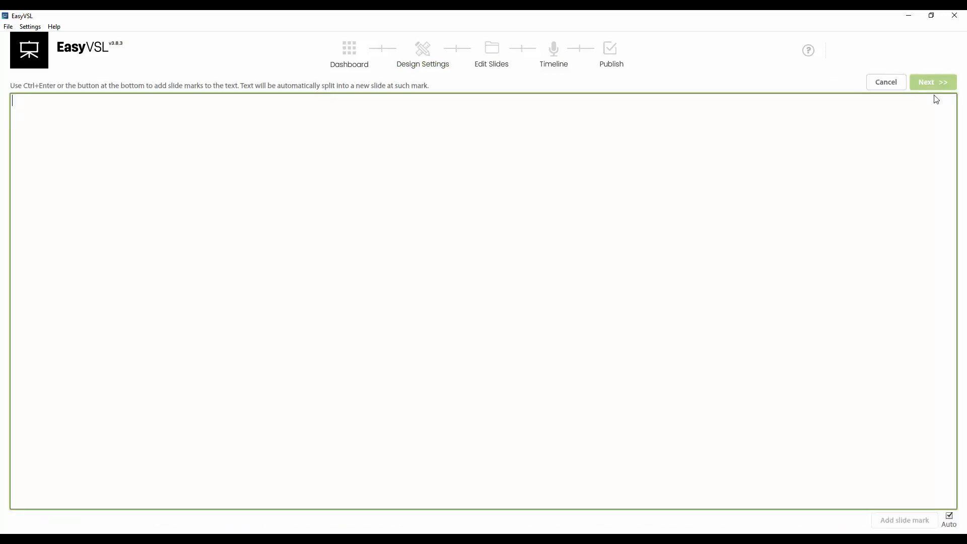
Paste the sales script beginning "The first time I saw the results" with automatic slide marks, and generate the slides
{"action": "type", "text": "The first time I saw the results, I was sure it was a fluke. A statistical anomaly. Because how else could such simple-looking videos perform so much better than beautiful sales pages or fancy videos? But the numbers don't lie. Simple, and some may even say ugly, videos like this one are one of the greatest sales tools known to mankind. The problem is: they can take forever to create, and we all only have 24 hours in a day. So if you're a course creator, business owner, or you're doing marketing for someone else, you can't afford to spend hours upon hours to create videos like these."}
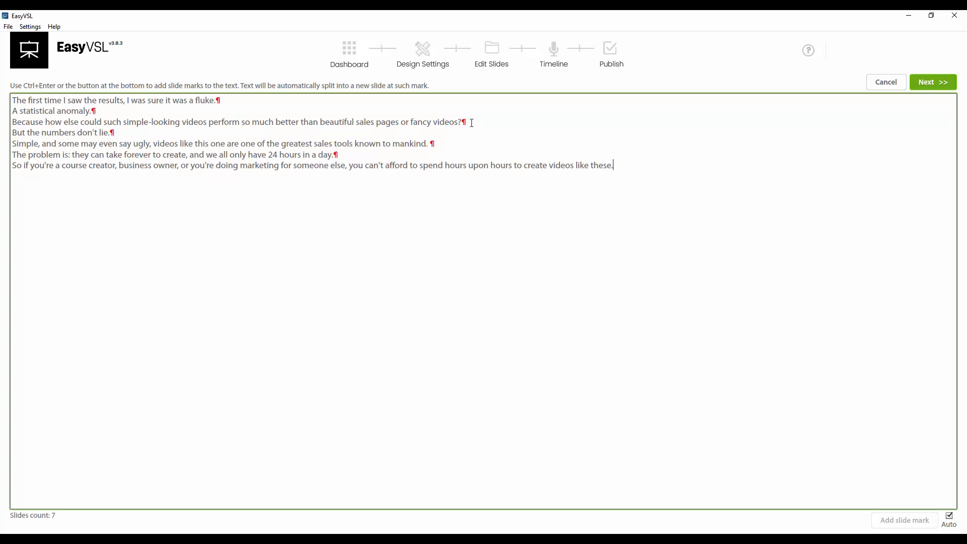
{"action": "left_click", "coordinate": [917, 92]}
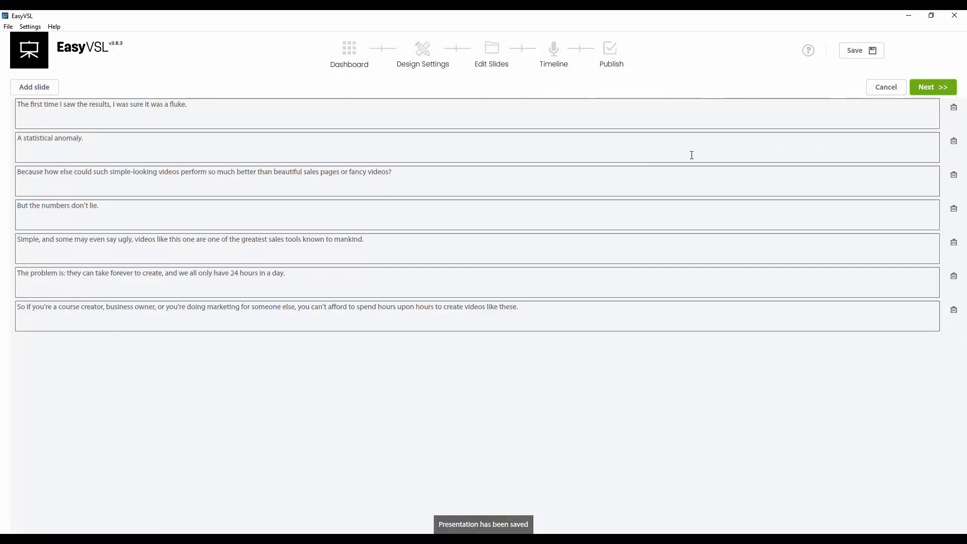
{"action": "left_click", "coordinate": [931, 86]}
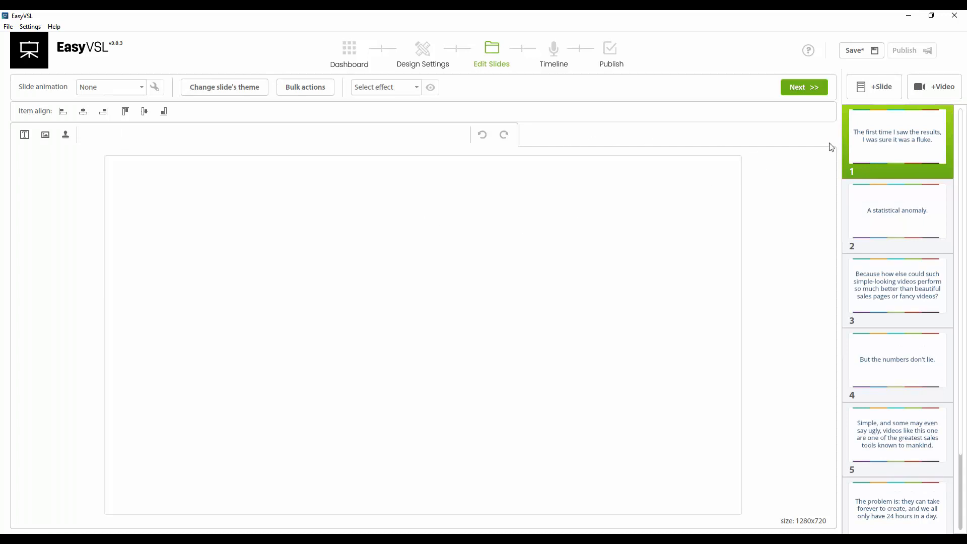
View slide 2 in the editor and return to slide 1
{"action": "left_click", "coordinate": [874, 210]}
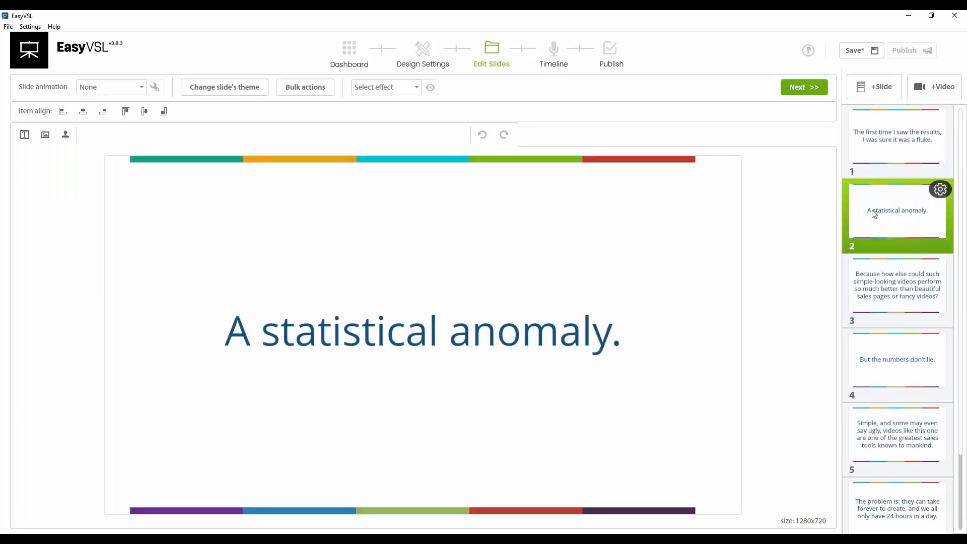
{"action": "left_click", "coordinate": [874, 165]}
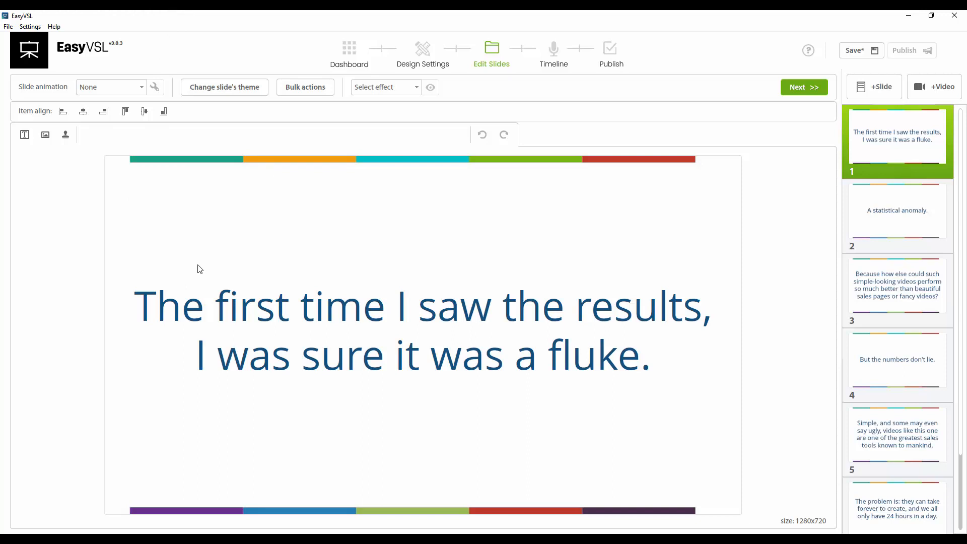
{"action": "left_click", "coordinate": [273, 293]}
{"action": "left_click", "coordinate": [326, 205]}
Find images for "cat" in the media library and add the first result to slide 1 with the Letterbox option
{"action": "left_click", "coordinate": [46, 135]}
{"action": "left_click", "coordinate": [379, 201]}
{"action": "type", "text": "cat"}
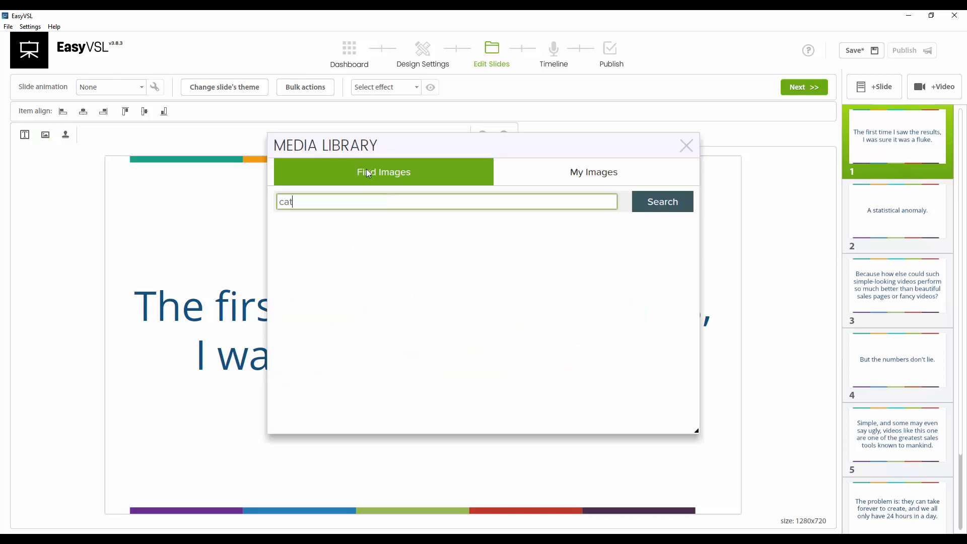
{"action": "key", "text": "Return"}
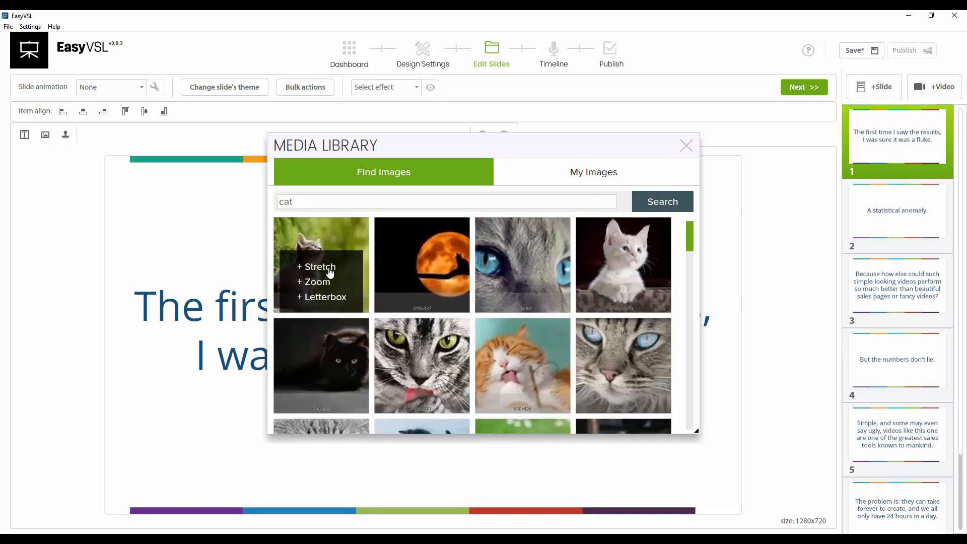
{"action": "left_click", "coordinate": [327, 267]}
{"action": "left_click", "coordinate": [333, 298]}
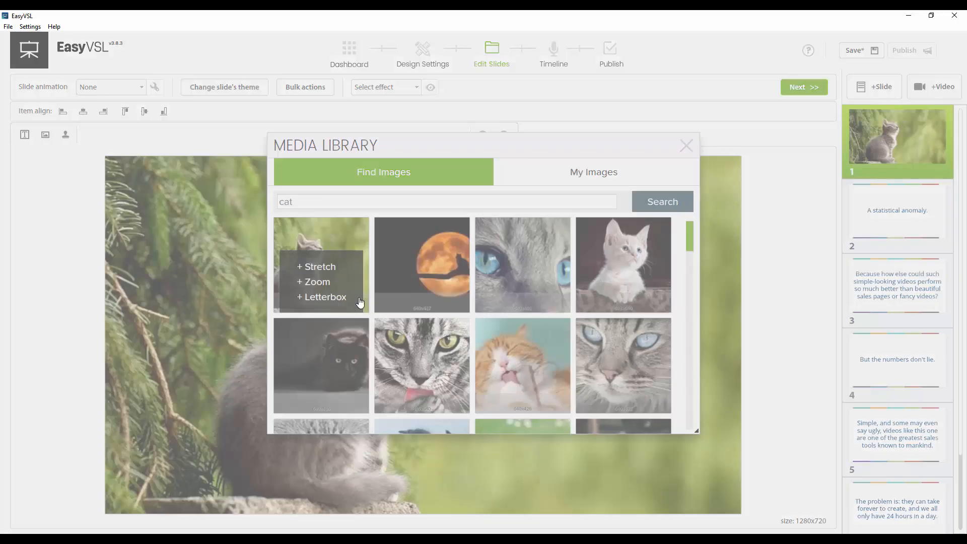
Find images for "dog" and add the brown-and-white puppy lying down to slide 1 with the Letterbox option
{"action": "double_click", "coordinate": [437, 205]}
{"action": "type", "text": "dog"}
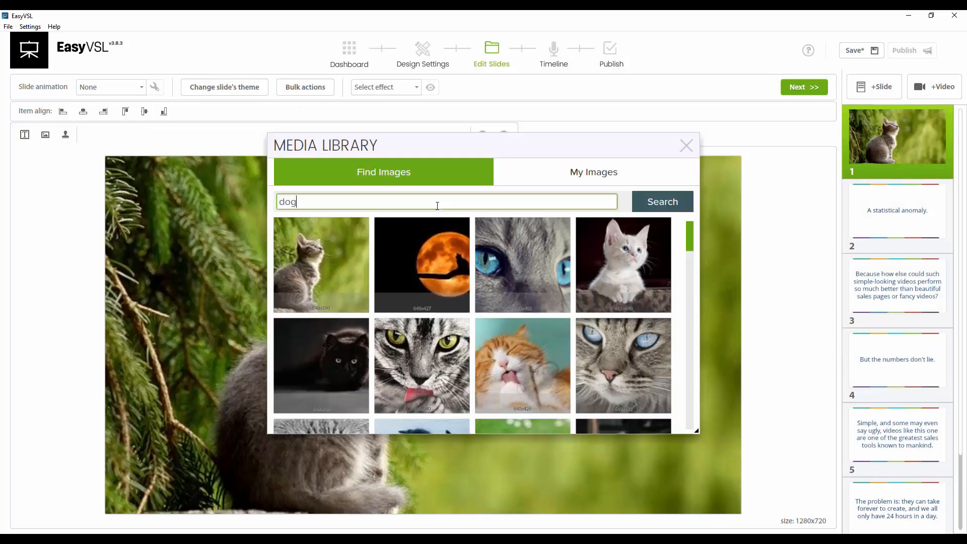
{"action": "left_click", "coordinate": [666, 200]}
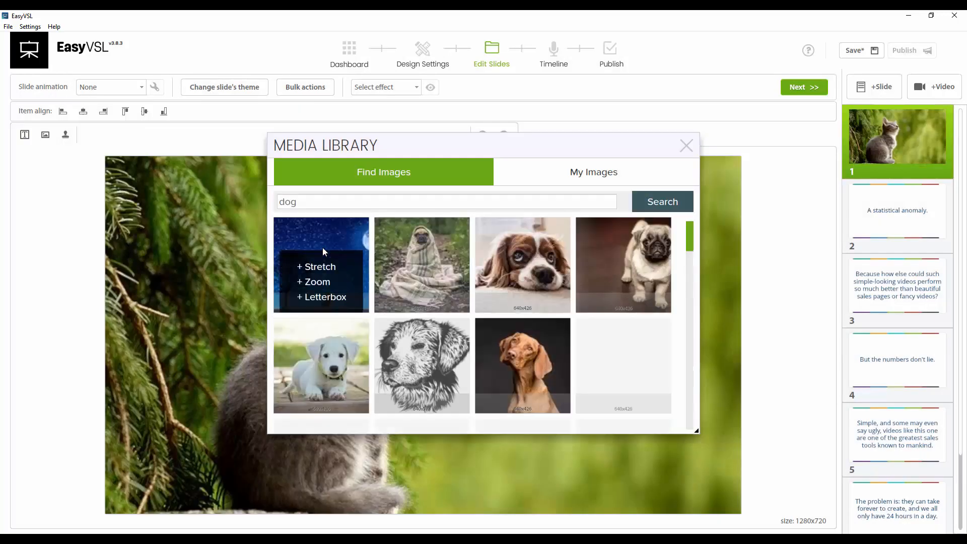
{"action": "mouse_move", "coordinate": [401, 253]}
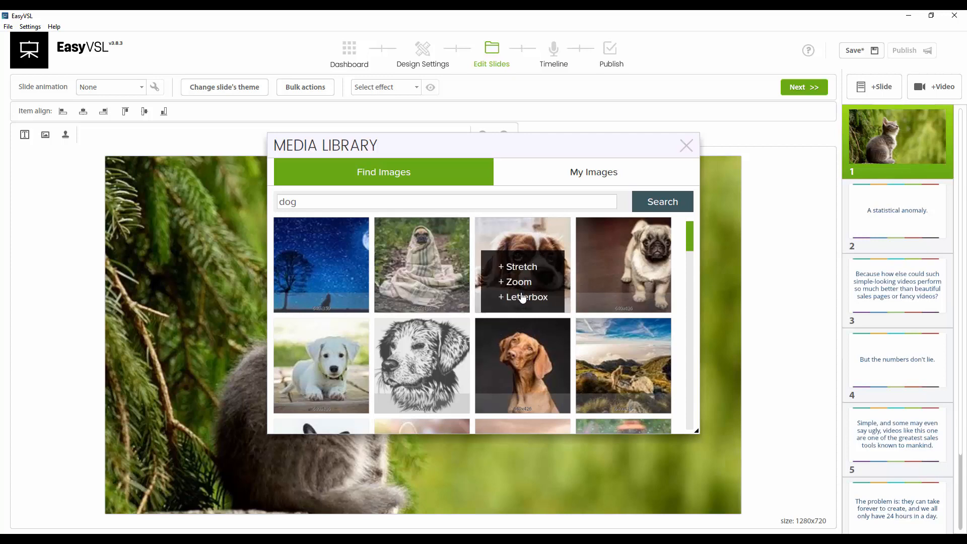
{"action": "left_click", "coordinate": [524, 298]}
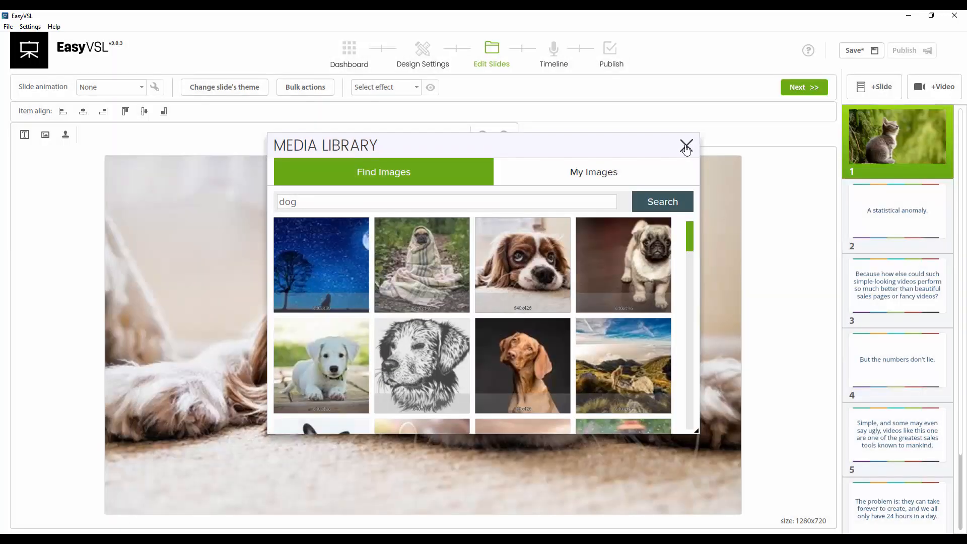
Close the media library and shrink the dog image on slide 1 so it sits over the lower-left area
{"action": "left_click", "coordinate": [685, 147]}
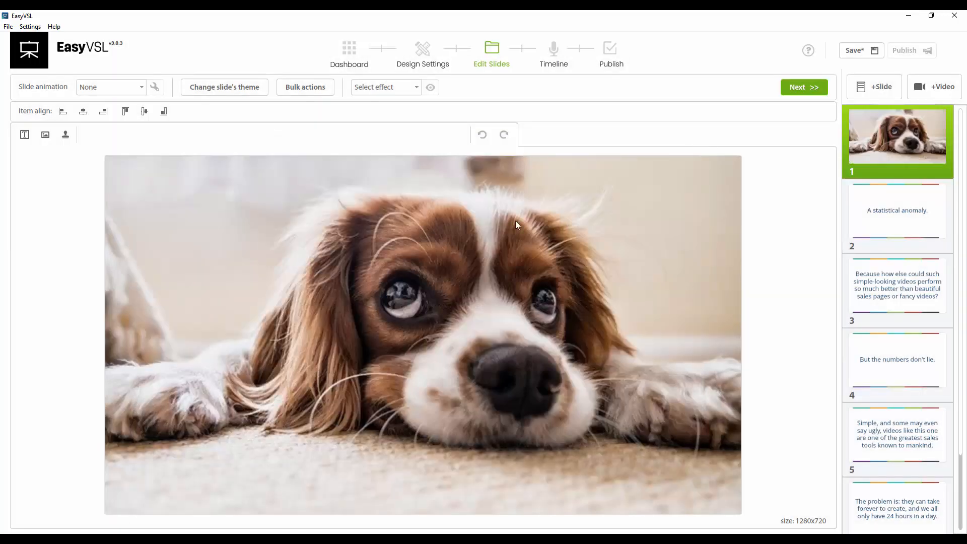
{"action": "left_click_drag", "start_coordinate": [654, 199], "coordinate": [629, 246]}
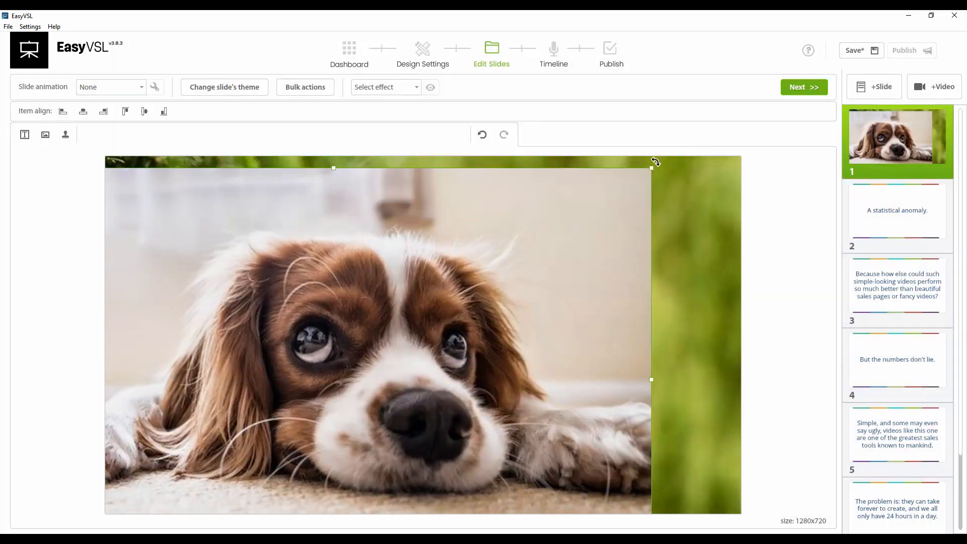
{"action": "left_click_drag", "start_coordinate": [651, 168], "coordinate": [346, 363]}
Shrink the front cat image on slide 1 and remove the duplicate full-size cat image
{"action": "left_click_drag", "start_coordinate": [724, 176], "coordinate": [624, 216]}
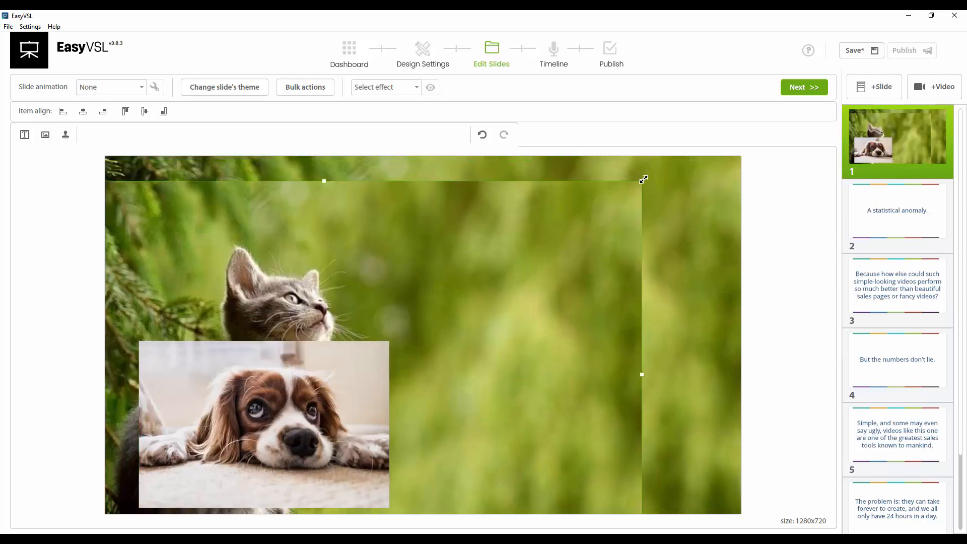
{"action": "left_click_drag", "start_coordinate": [641, 181], "coordinate": [409, 352]}
{"action": "left_click", "coordinate": [561, 264]}
{"action": "left_click_drag", "start_coordinate": [629, 204], "coordinate": [610, 205]}
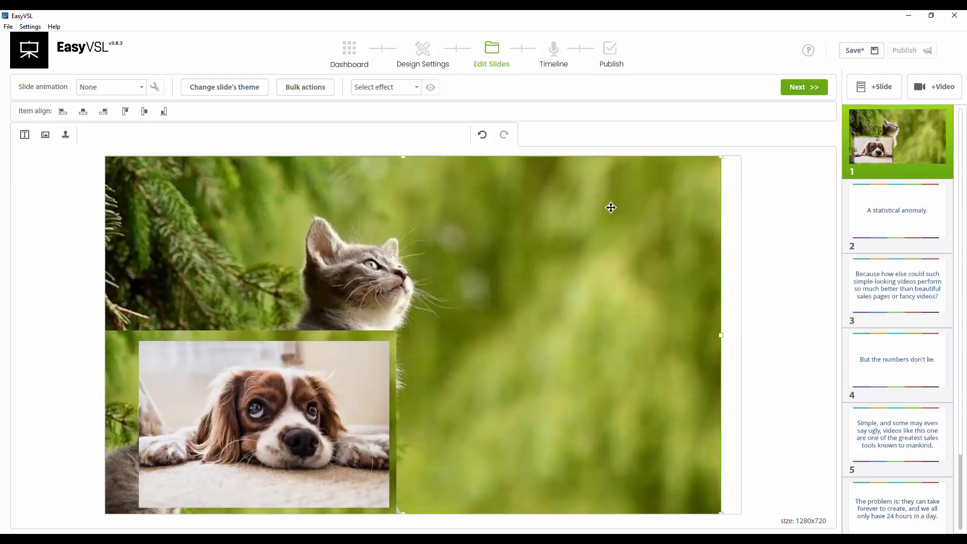
{"action": "right_click", "coordinate": [535, 256]}
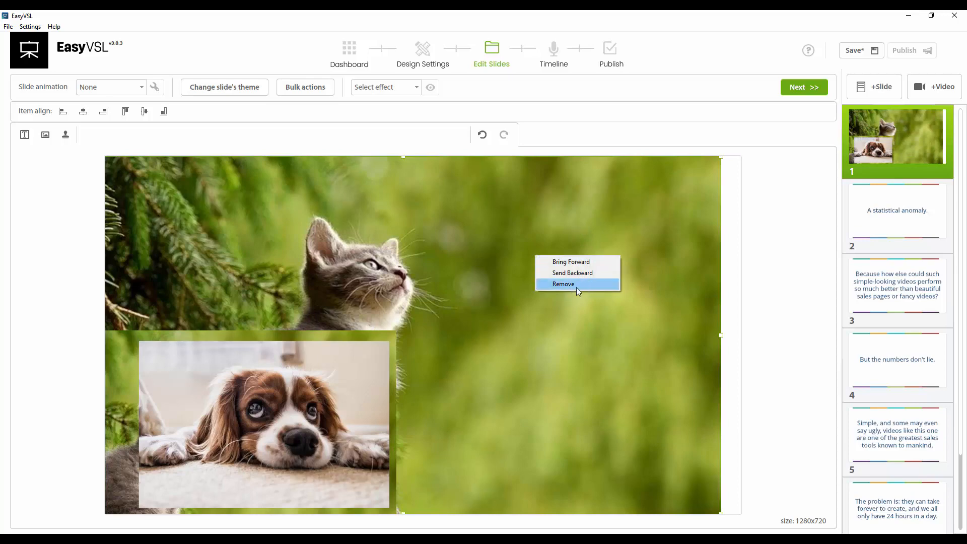
{"action": "left_click", "coordinate": [575, 286]}
Move the small cat image to slide 1's lower right and shrink the dog image into the lower-left corner
{"action": "left_click_drag", "start_coordinate": [378, 338], "coordinate": [655, 421]}
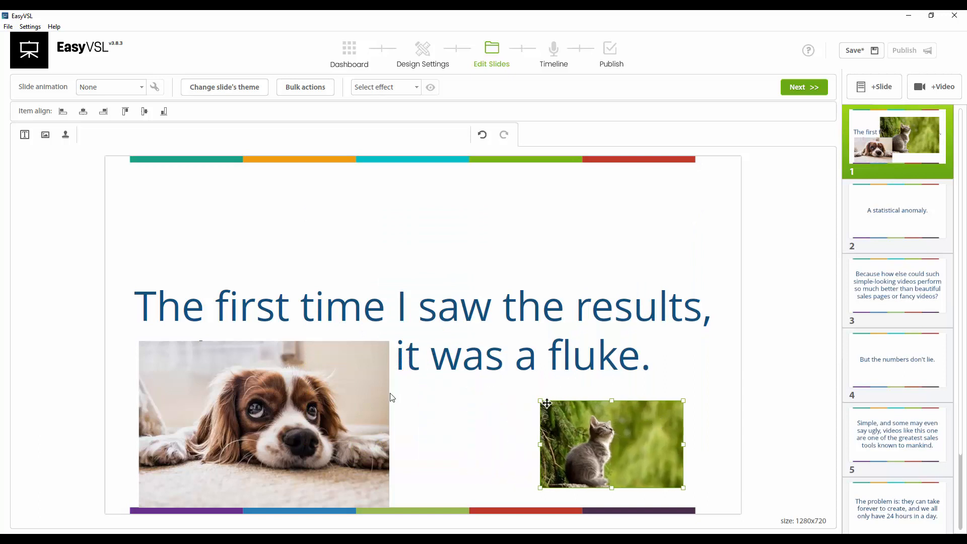
{"action": "left_click", "coordinate": [387, 396]}
{"action": "left_click_drag", "start_coordinate": [395, 349], "coordinate": [286, 424]}
{"action": "left_click_drag", "start_coordinate": [252, 427], "coordinate": [238, 410]}
Shift the cat image closer to slide 1's right edge and nudge the headline text slightly upward
{"action": "left_click_drag", "start_coordinate": [626, 429], "coordinate": [660, 419]}
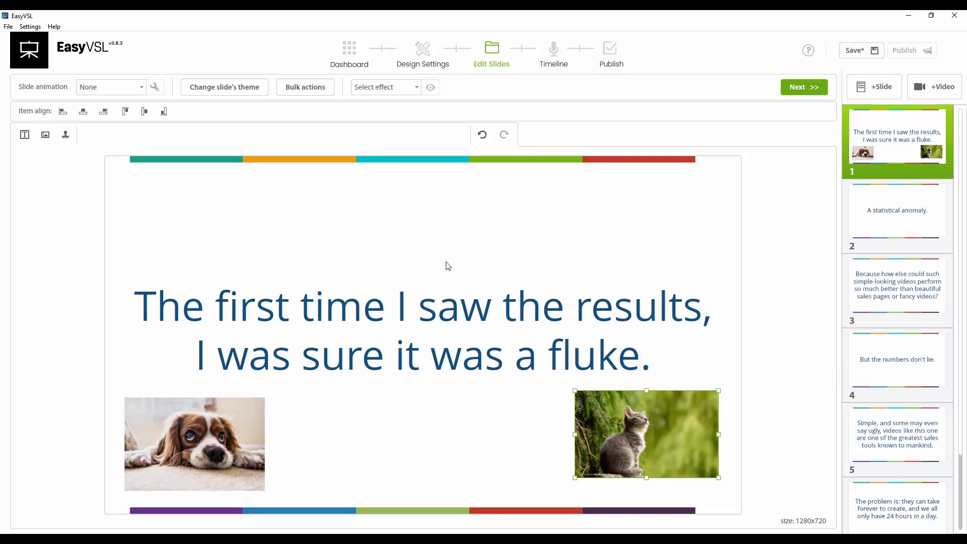
{"action": "left_click", "coordinate": [467, 325]}
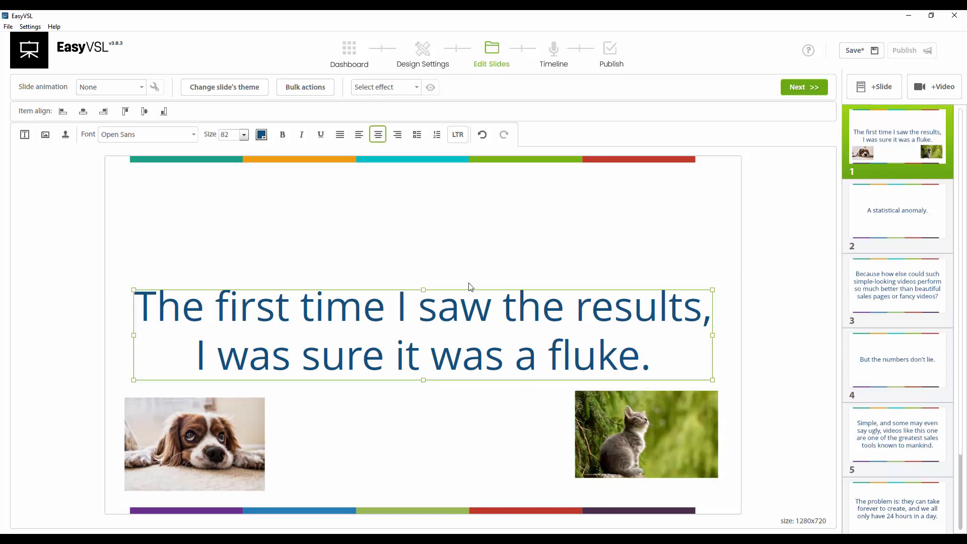
{"action": "mouse_move", "coordinate": [476, 291]}
{"action": "left_mouse_down"}
{"action": "mouse_move", "coordinate": [487, 179]}
{"action": "mouse_move", "coordinate": [479, 285]}
{"action": "left_mouse_up"}
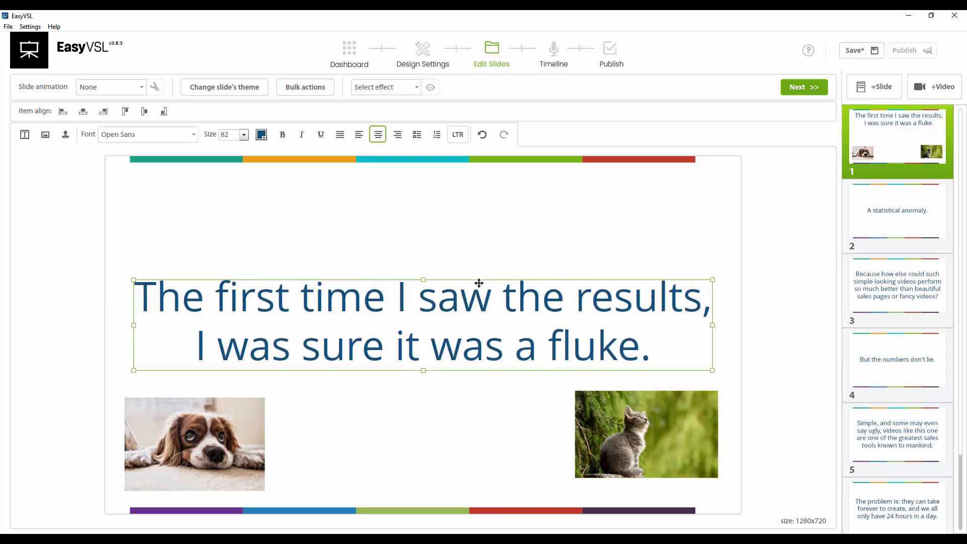
Enable bulk actions and add the brown-and-white puppy image from the "dog" search to all slides with the Letterbox option
{"action": "left_click", "coordinate": [313, 87]}
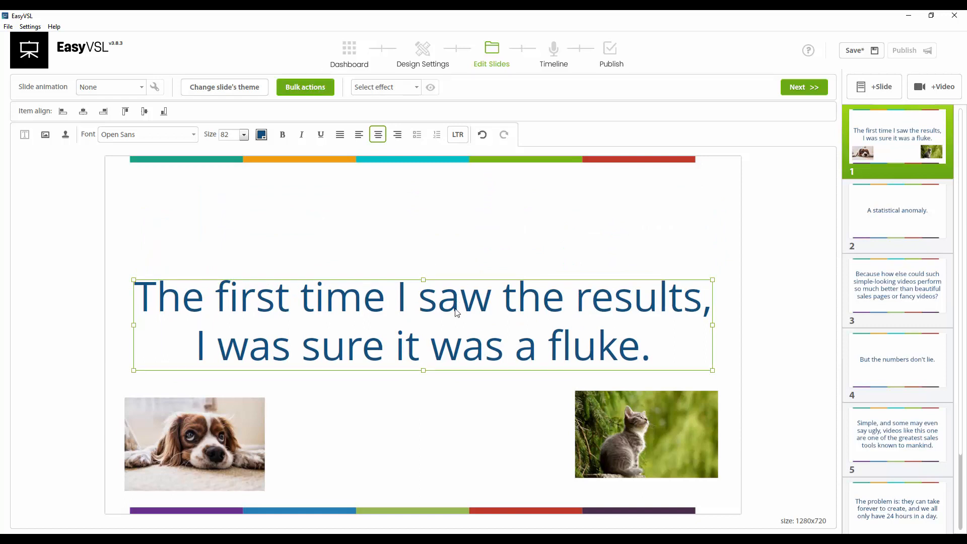
{"action": "left_click", "coordinate": [46, 134]}
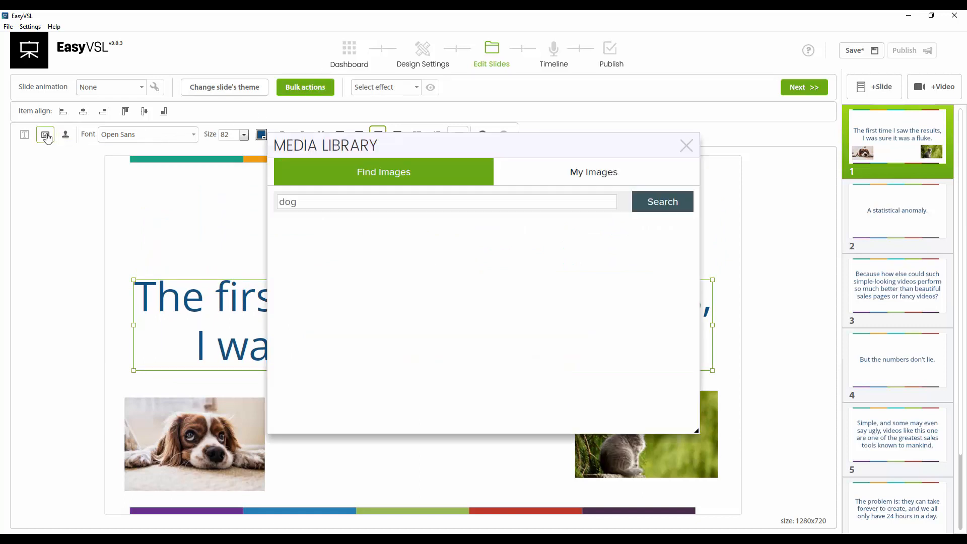
{"action": "left_click", "coordinate": [645, 204]}
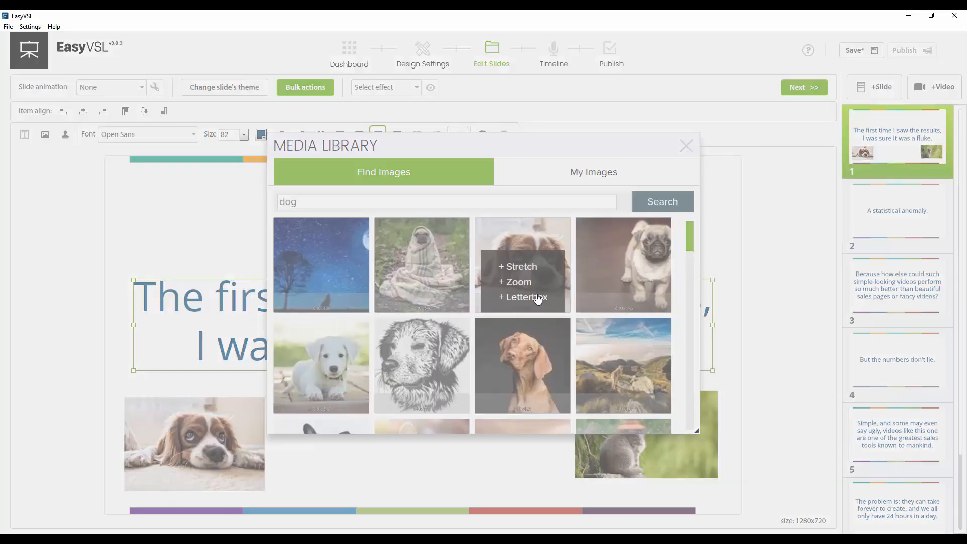
{"action": "left_click", "coordinate": [538, 297]}
{"action": "left_click", "coordinate": [686, 146]}
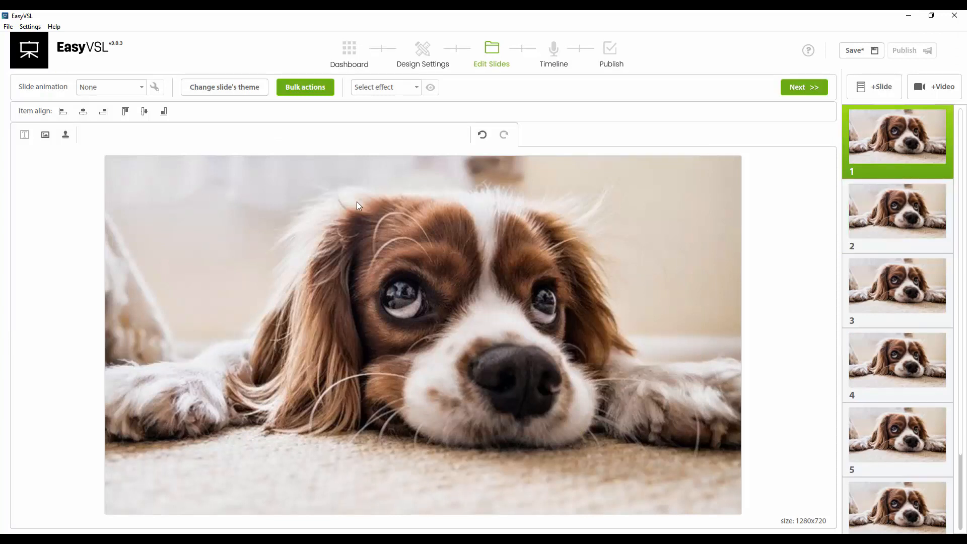
Move the full-size puppy image aside on slide 1 and remove it from that slide only
{"action": "left_click", "coordinate": [307, 198]}
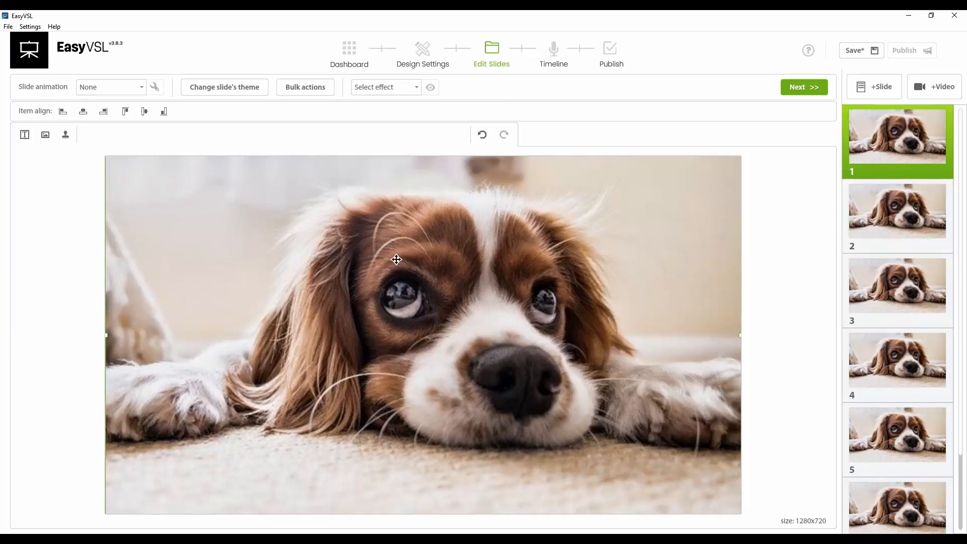
{"action": "left_click_drag", "start_coordinate": [553, 245], "coordinate": [576, 248]}
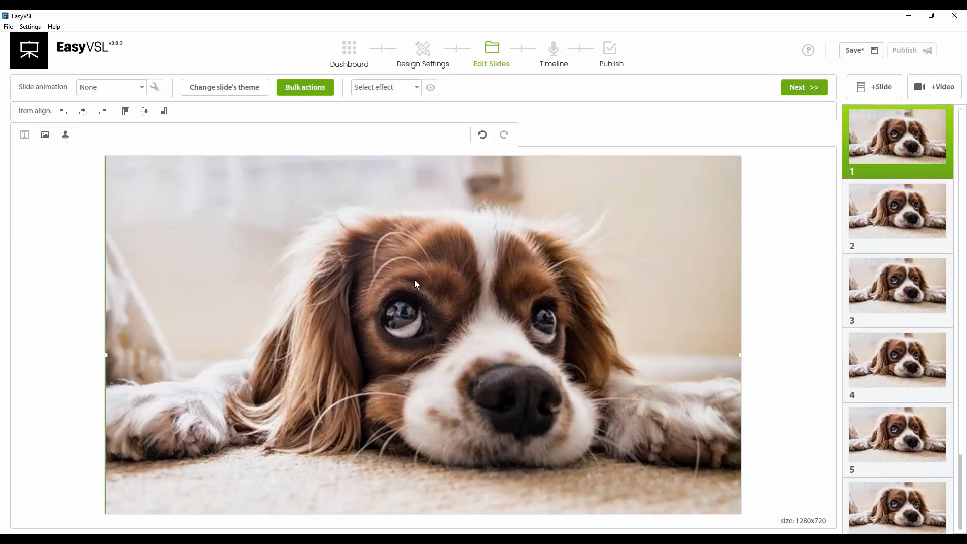
{"action": "left_click_drag", "start_coordinate": [662, 204], "coordinate": [554, 213]}
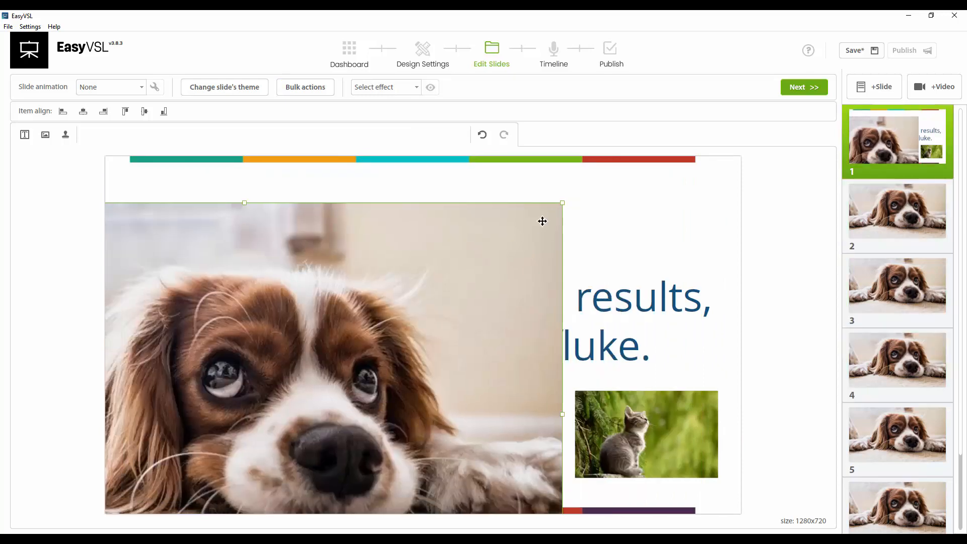
{"action": "right_click", "coordinate": [503, 218]}
{"action": "left_click", "coordinate": [526, 247]}
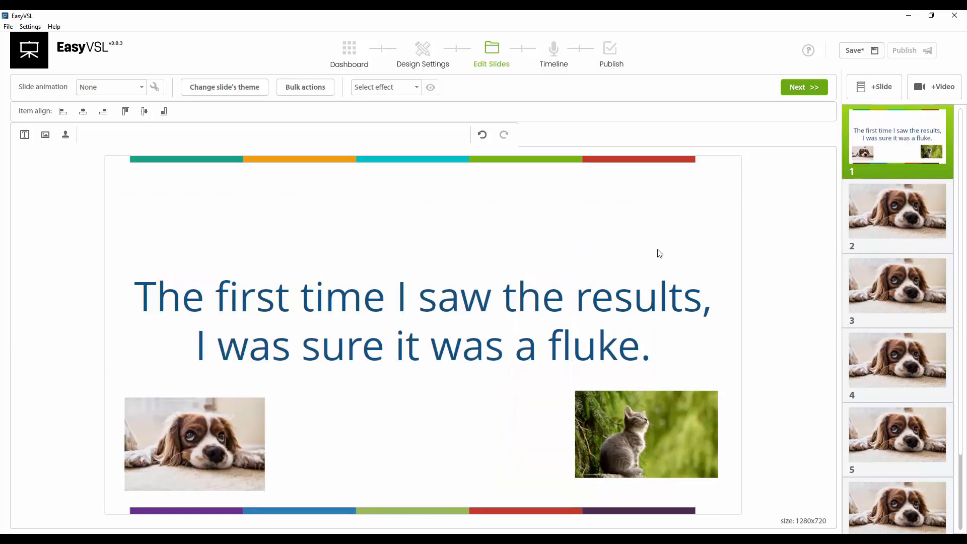
Add the grey logo image as a watermark on all slides in bulk and shift it down and to the left
{"action": "left_click", "coordinate": [66, 135]}
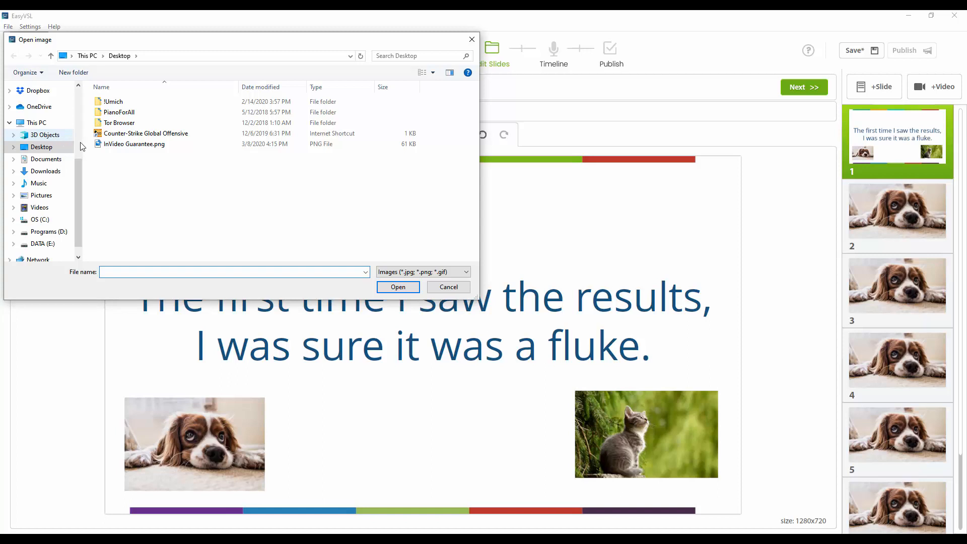
{"action": "left_click", "coordinate": [448, 287]}
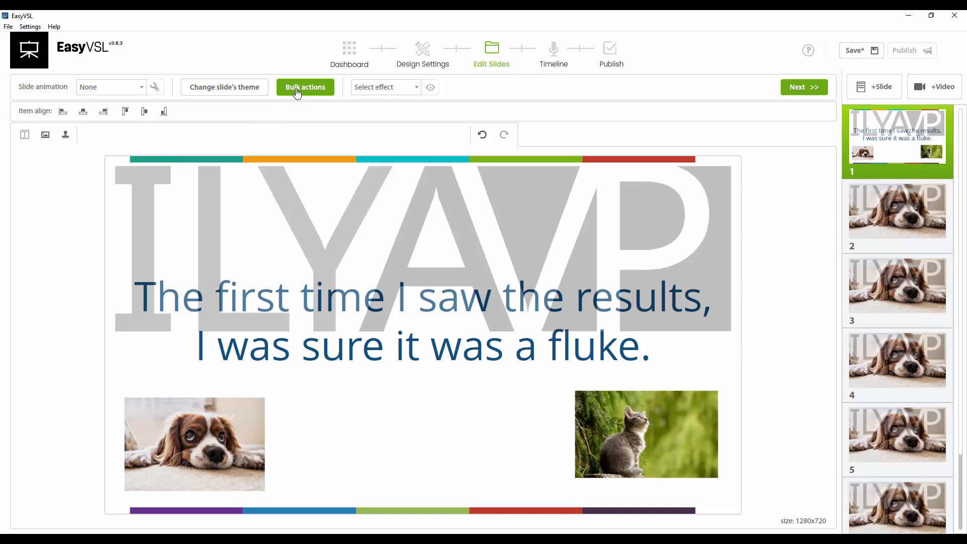
{"action": "left_click", "coordinate": [518, 189]}
{"action": "left_click_drag", "start_coordinate": [518, 189], "coordinate": [473, 219]}
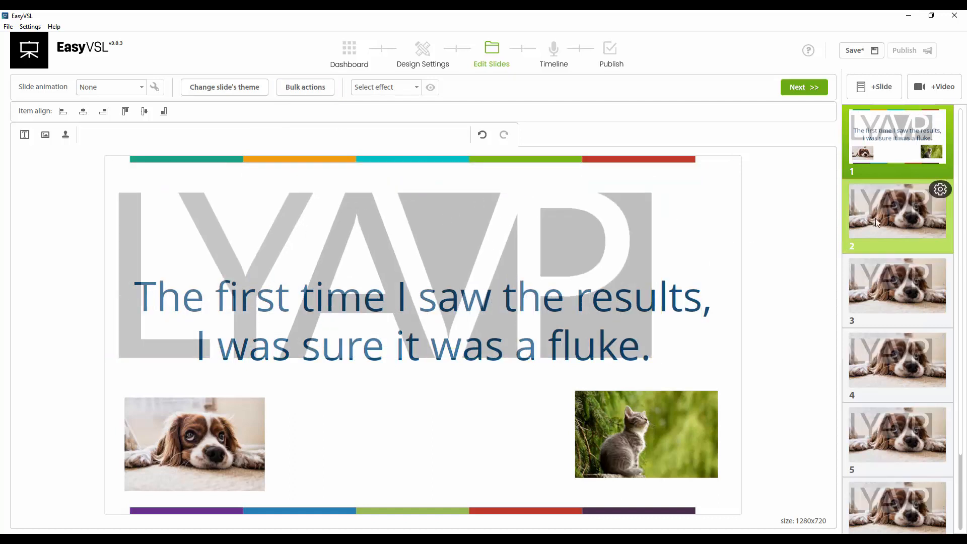
Shrink the logo watermark on slide 1 and place it in the slide's upper-left corner below the coloured bar
{"action": "left_click_drag", "start_coordinate": [636, 244], "coordinate": [636, 225]}
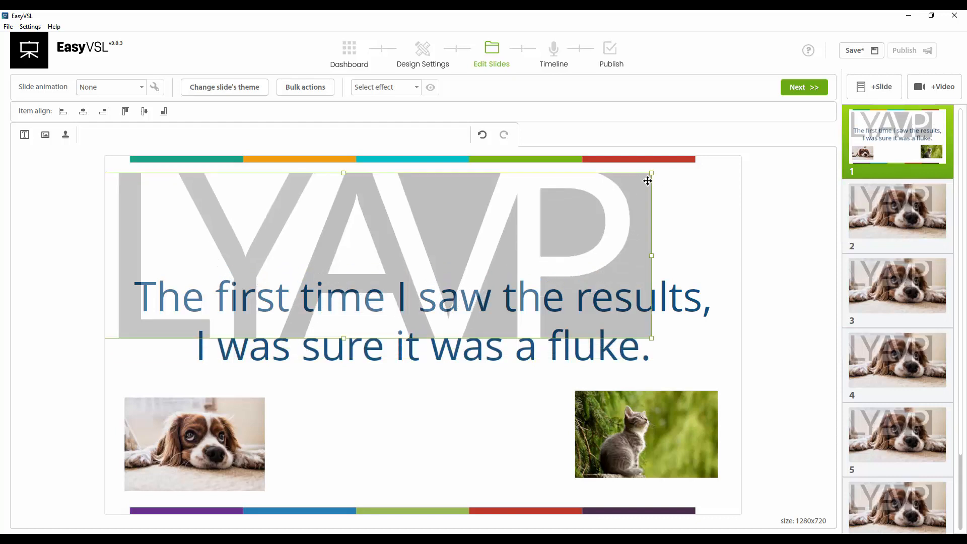
{"action": "left_click_drag", "start_coordinate": [649, 336], "coordinate": [202, 218]}
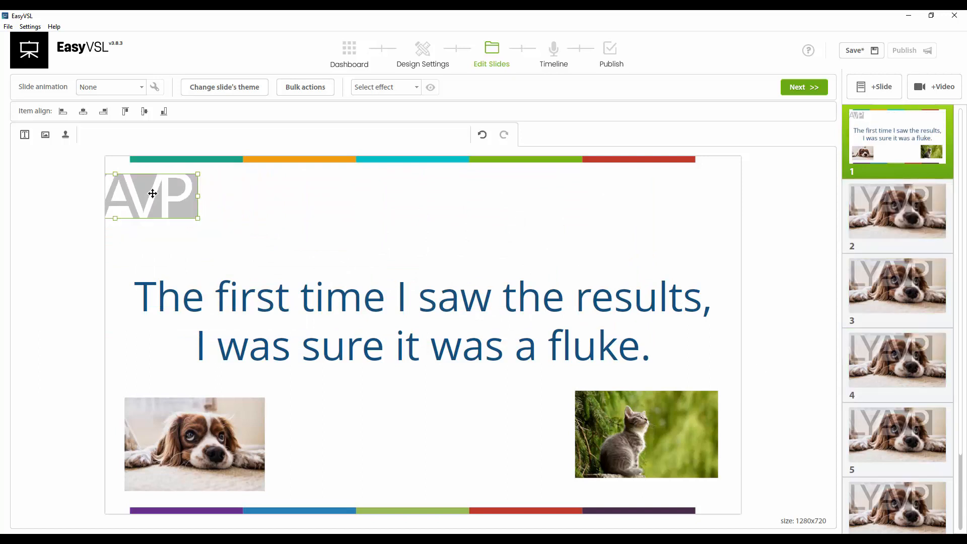
{"action": "left_click_drag", "start_coordinate": [151, 194], "coordinate": [135, 166]}
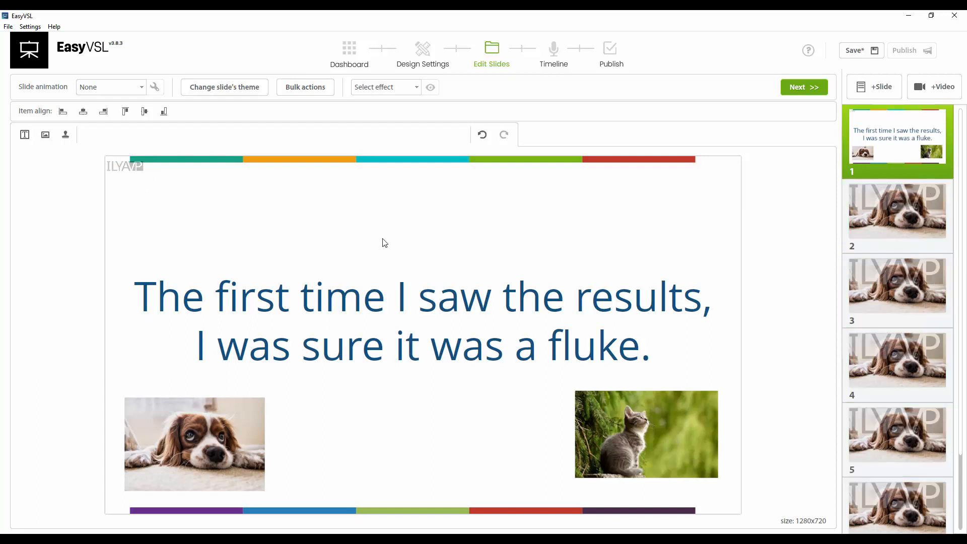
{"action": "mouse_move", "coordinate": [136, 170]}
{"action": "left_mouse_down"}
{"action": "mouse_move", "coordinate": [177, 190]}
{"action": "mouse_move", "coordinate": [487, 255]}
{"action": "mouse_move", "coordinate": [129, 174]}
{"action": "mouse_move", "coordinate": [144, 171]}
{"action": "left_mouse_up"}
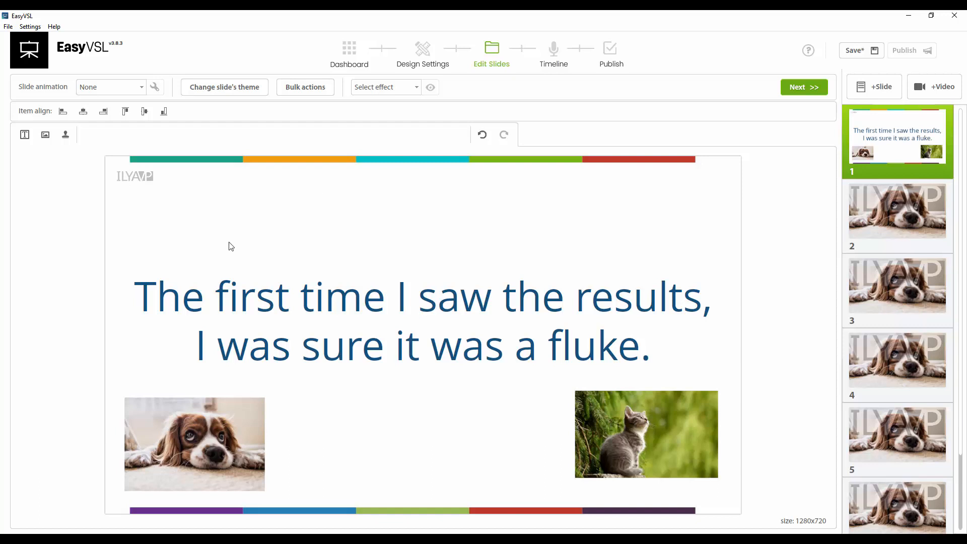
View slide 2, return to slide 1, and look through the available slide animations while keeping None
{"action": "left_click", "coordinate": [900, 207]}
{"action": "left_click", "coordinate": [881, 150]}
{"action": "left_click", "coordinate": [139, 88]}
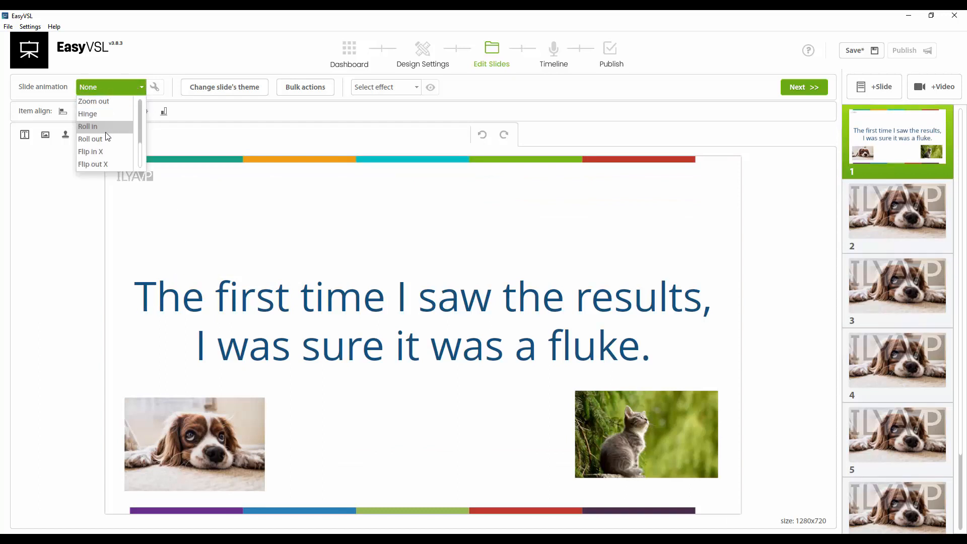
{"action": "left_click", "coordinate": [108, 92]}
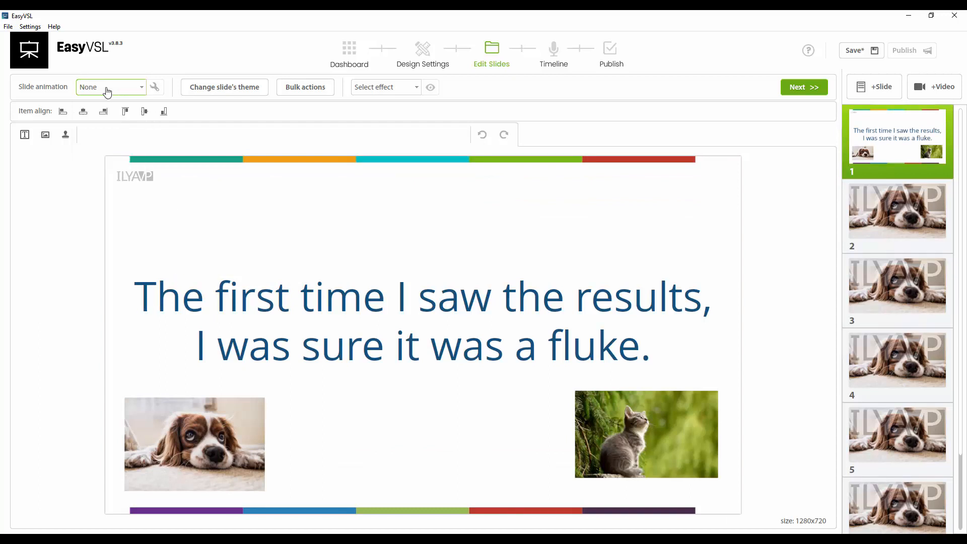
Browse the slide themes and apply the White Beach theme to slide 1
{"action": "left_click", "coordinate": [241, 91]}
{"action": "scroll", "coordinate": [64, 259], "scroll_direction": "down", "scroll_amount": 10}
{"action": "scroll", "coordinate": [83, 273], "scroll_direction": "down", "scroll_amount": 6}
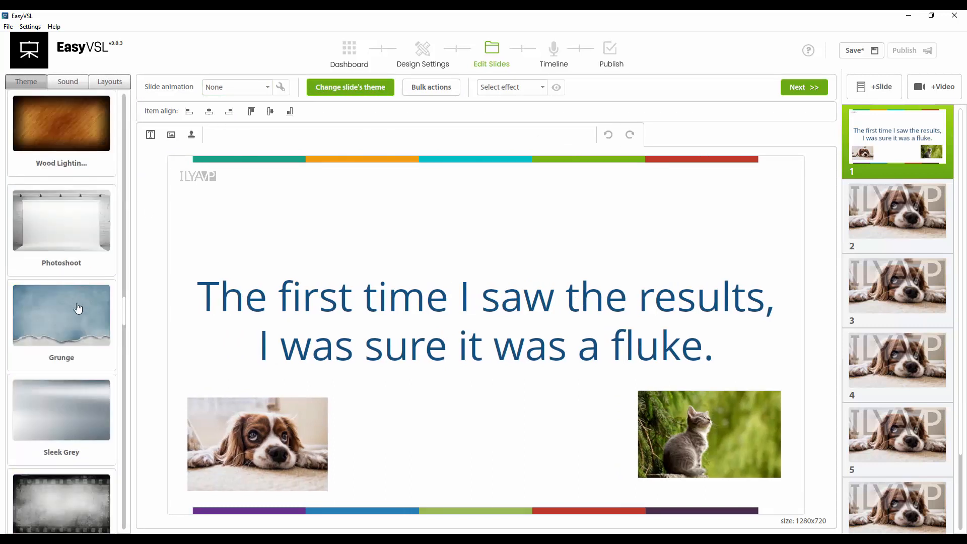
{"action": "scroll", "coordinate": [77, 303], "scroll_direction": "up", "scroll_amount": 10}
{"action": "scroll", "coordinate": [70, 285], "scroll_direction": "up", "scroll_amount": 3}
{"action": "scroll", "coordinate": [71, 288], "scroll_direction": "up", "scroll_amount": 5}
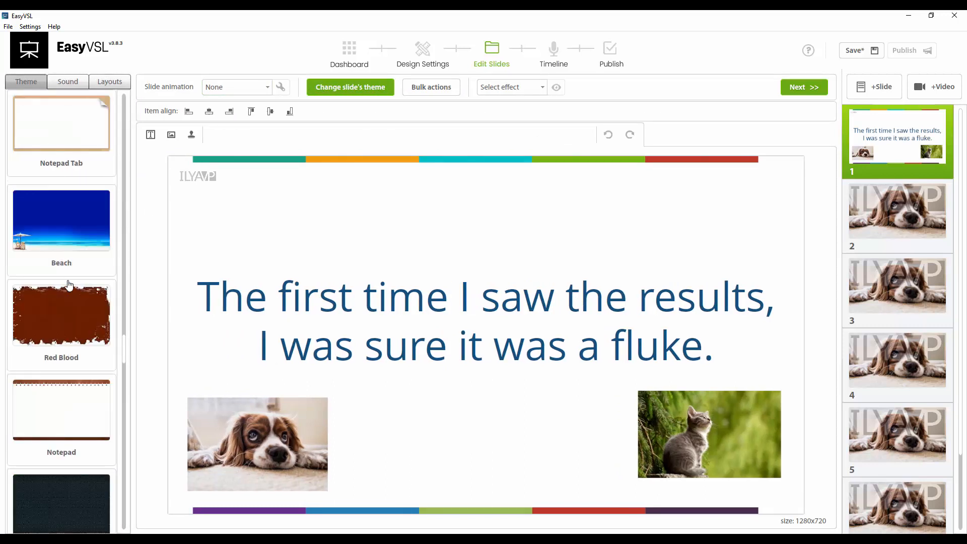
{"action": "scroll", "coordinate": [78, 272], "scroll_direction": "down", "scroll_amount": 9}
{"action": "scroll", "coordinate": [81, 277], "scroll_direction": "down", "scroll_amount": 3}
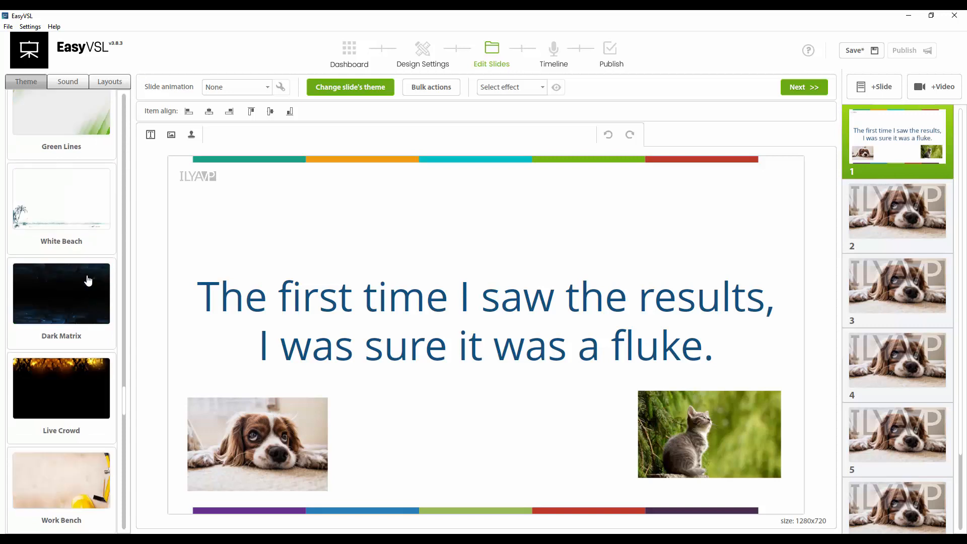
{"action": "left_click", "coordinate": [79, 219]}
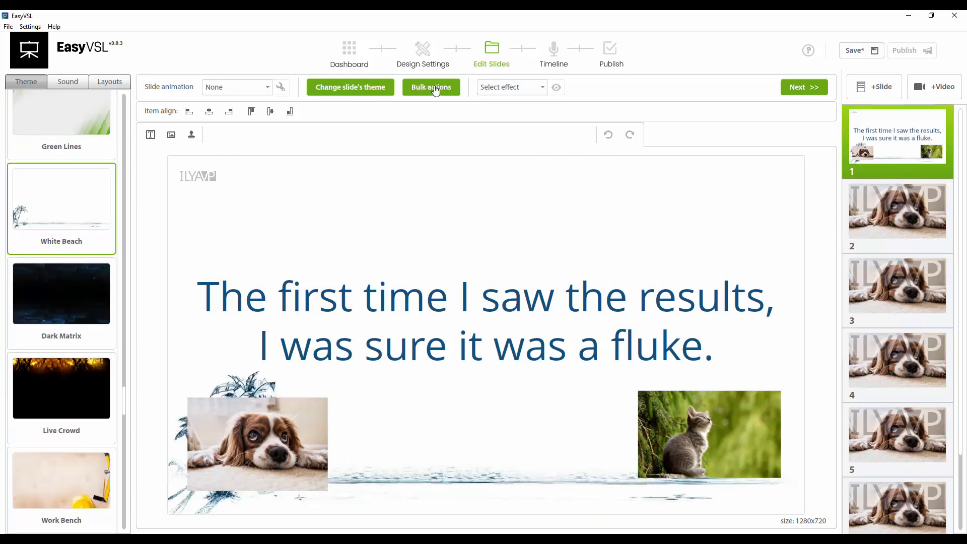
Try the horizontal alignments on slide 1's headline text block and centre it vertically on the slide
{"action": "left_click", "coordinate": [329, 328]}
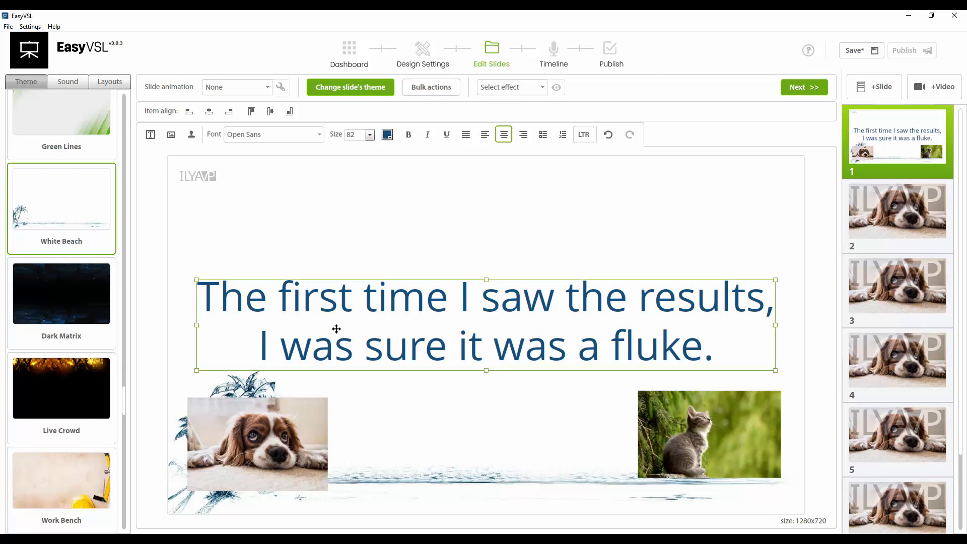
{"action": "left_click", "coordinate": [190, 112]}
{"action": "left_click", "coordinate": [229, 112]}
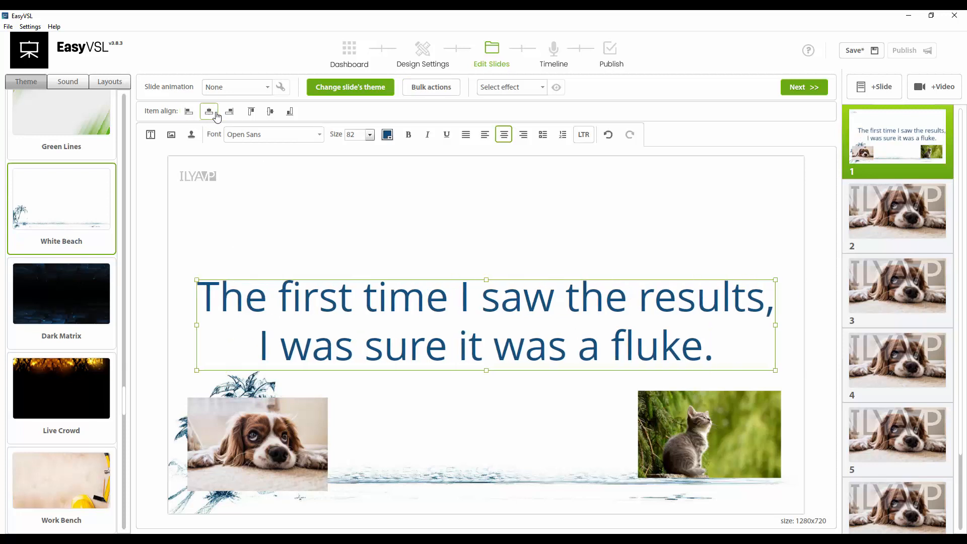
{"action": "left_click", "coordinate": [270, 111]}
{"action": "left_click", "coordinate": [332, 204]}
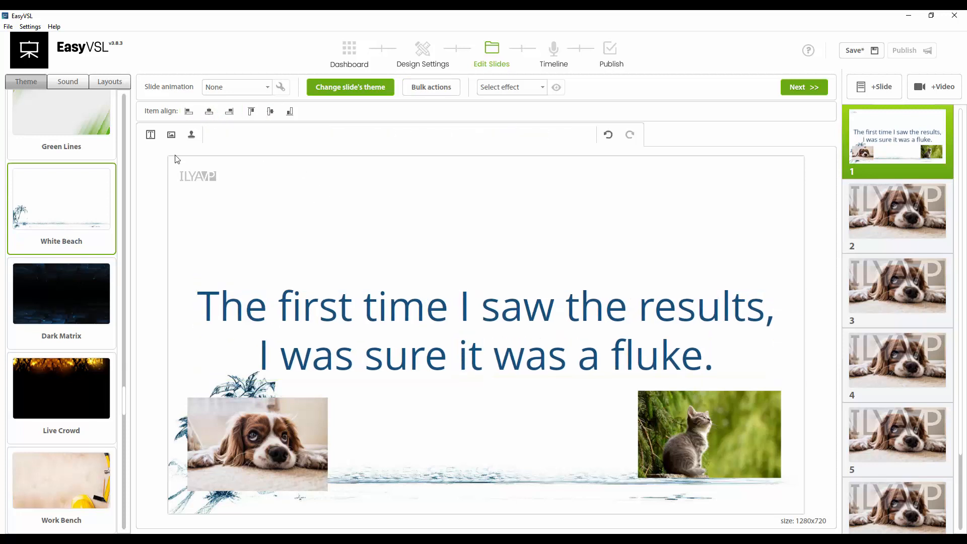
View the slide sound options and apply the Left layout to slide 1
{"action": "left_click", "coordinate": [77, 81]}
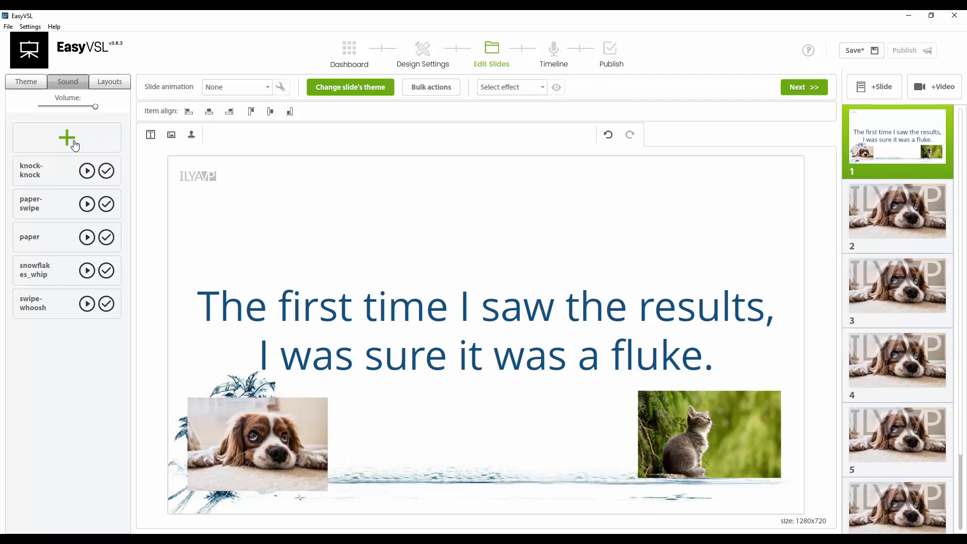
{"action": "left_click", "coordinate": [112, 83]}
{"action": "left_click", "coordinate": [60, 226]}
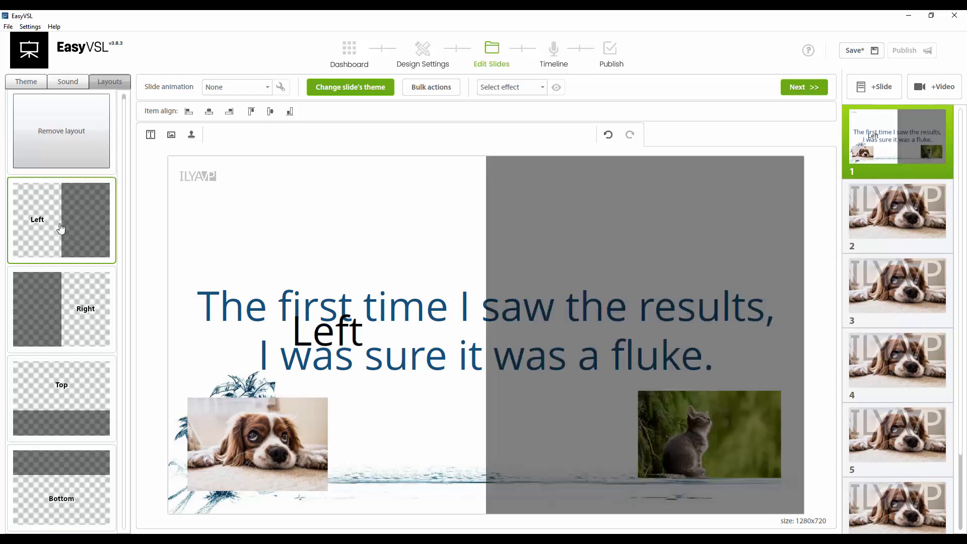
Try the Right, Top and Bottom layouts on slide 1, then remove its layout and hide the slide theme options
{"action": "left_click", "coordinate": [83, 316]}
{"action": "left_click", "coordinate": [70, 385]}
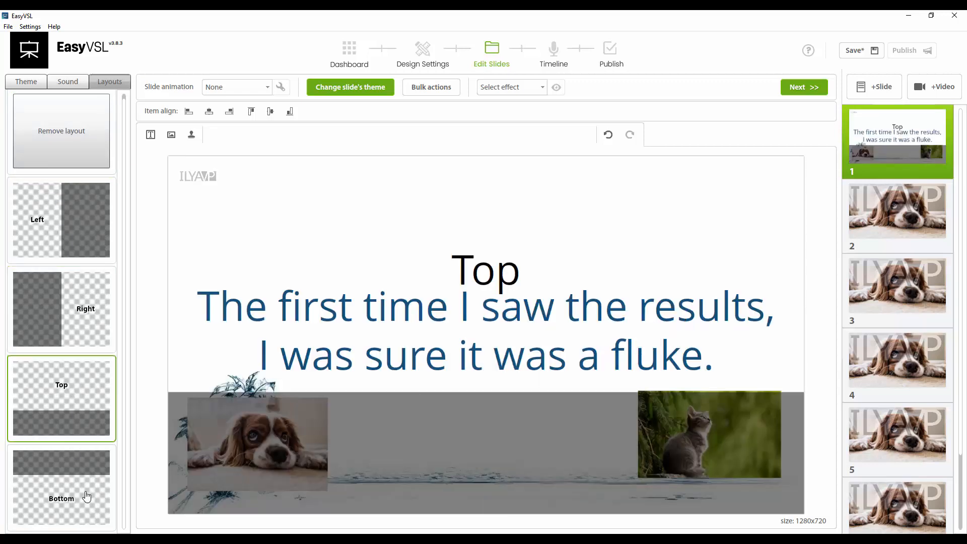
{"action": "left_click", "coordinate": [86, 496]}
{"action": "left_click", "coordinate": [63, 154]}
{"action": "left_click", "coordinate": [26, 81]}
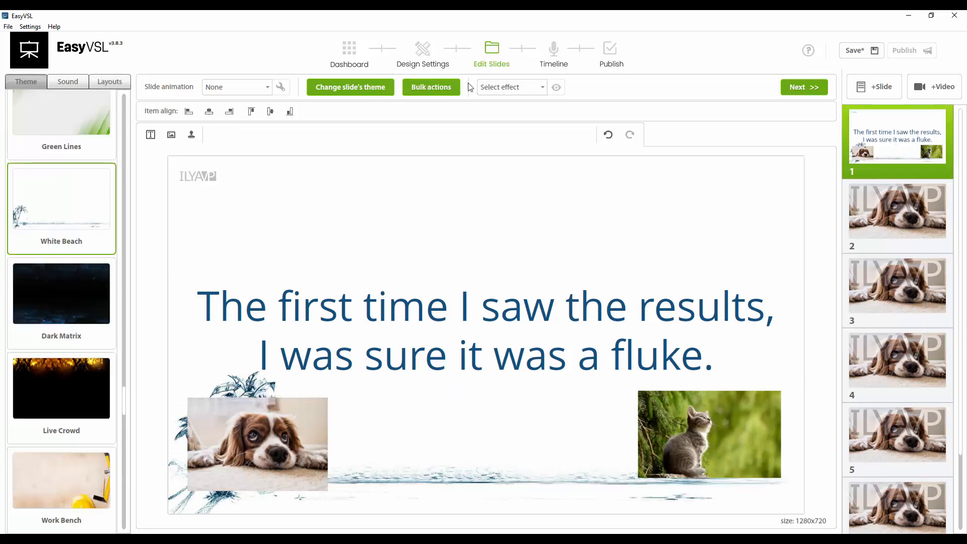
{"action": "left_click", "coordinate": [343, 90]}
Preview the Blur text effect on slide 1's headline, then set its effect to Scramble
{"action": "left_click", "coordinate": [412, 88]}
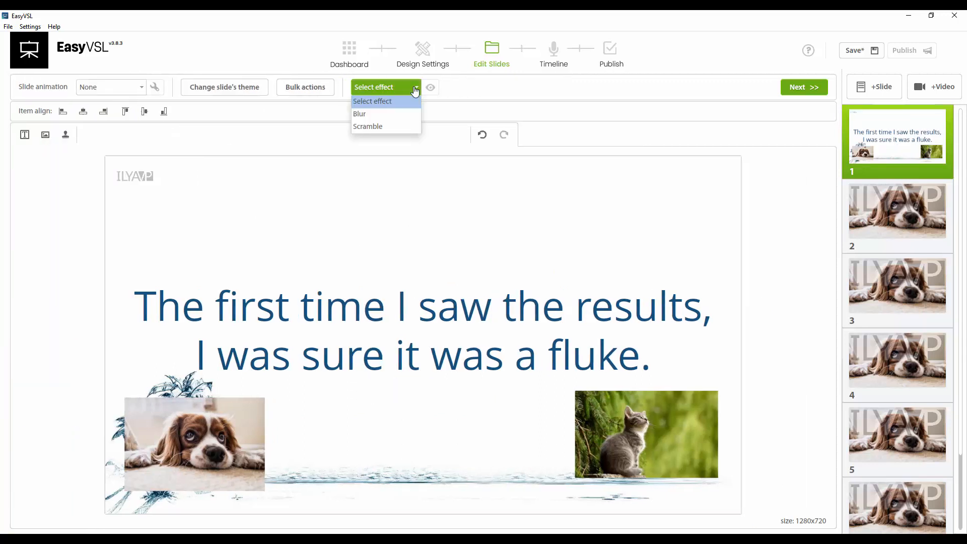
{"action": "left_click", "coordinate": [385, 115]}
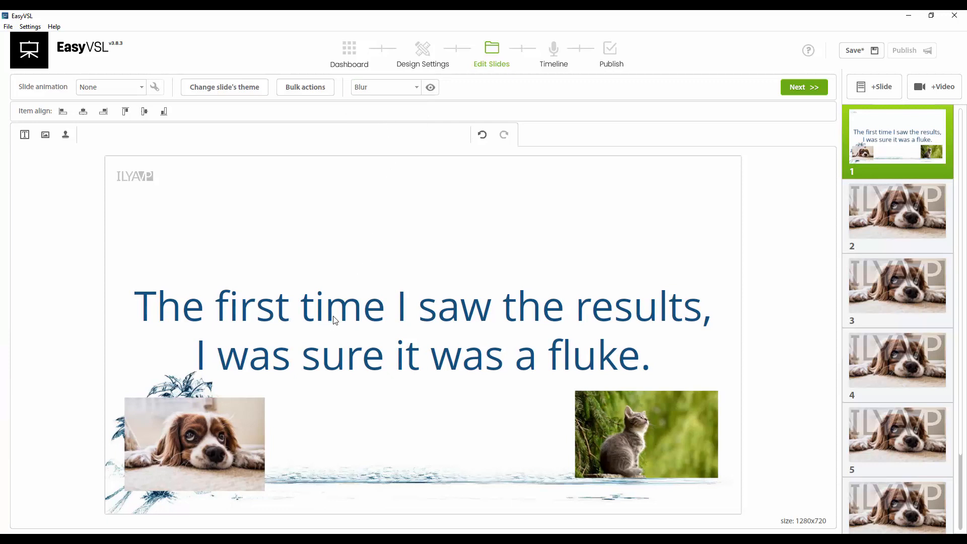
{"action": "left_click", "coordinate": [385, 295]}
{"action": "left_click", "coordinate": [431, 87]}
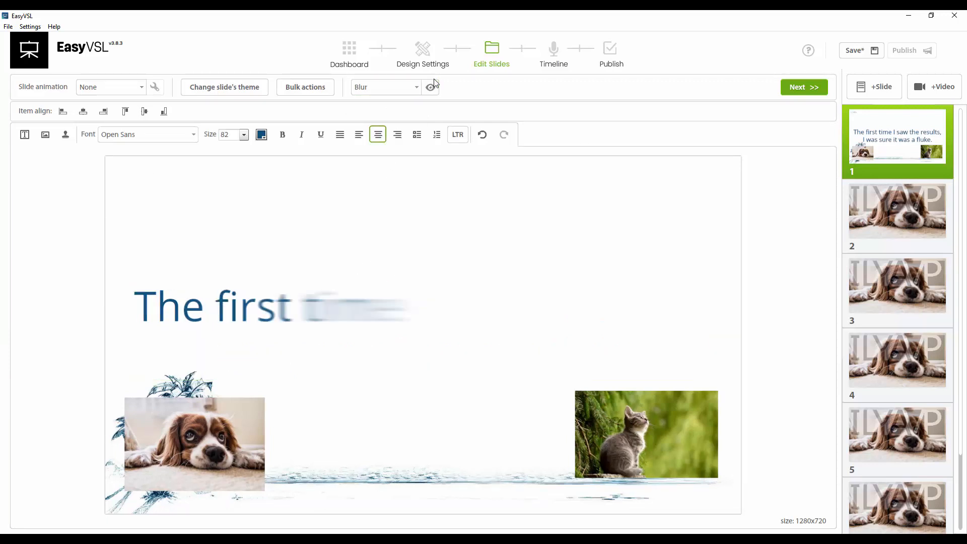
{"action": "left_click", "coordinate": [378, 91]}
{"action": "left_click", "coordinate": [385, 127]}
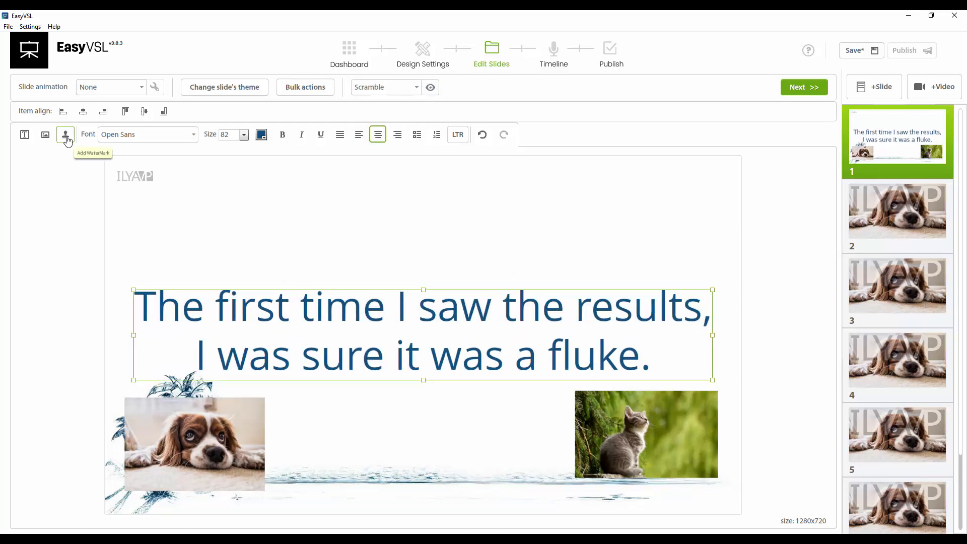
Try font size 100 on slide 1's headline and set it back to 82
{"action": "left_click", "coordinate": [142, 177]}
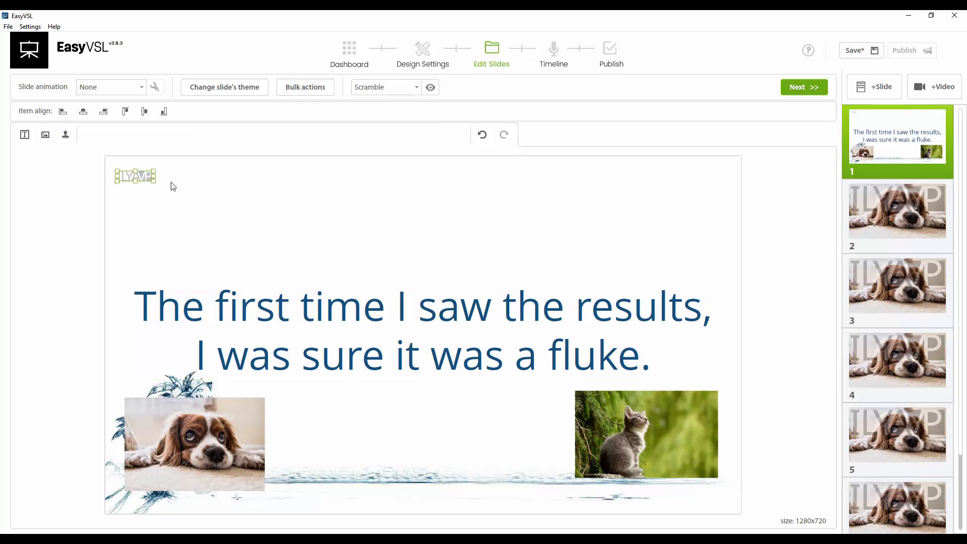
{"action": "left_click", "coordinate": [182, 172]}
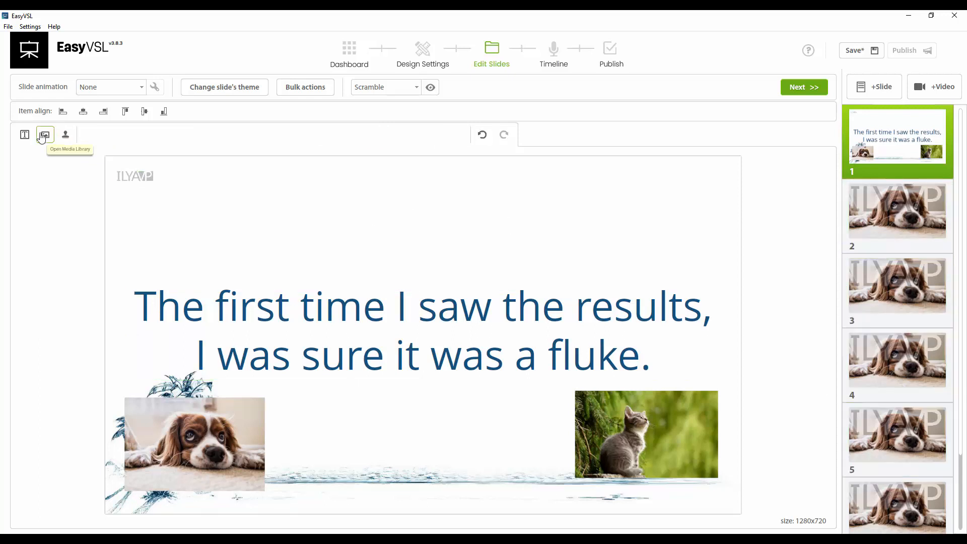
{"action": "left_click", "coordinate": [375, 301]}
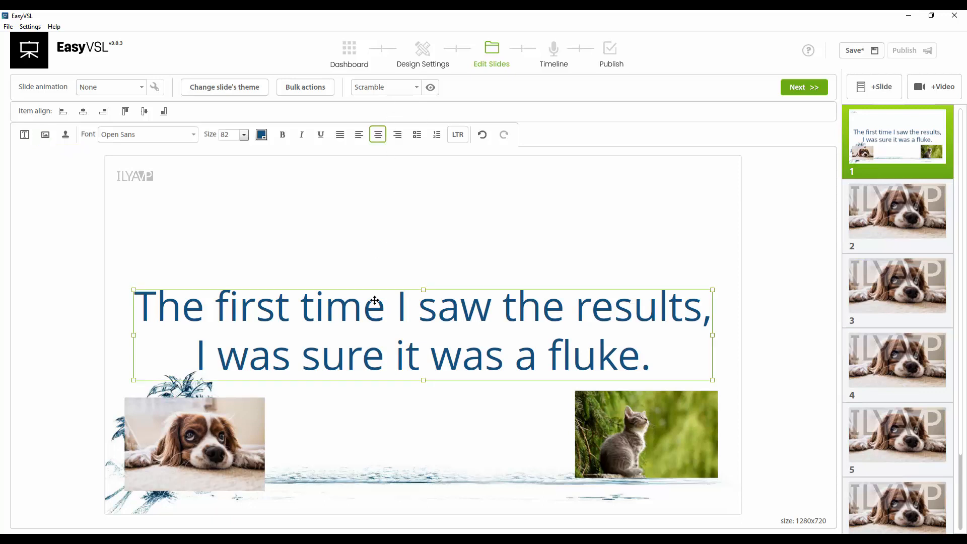
{"action": "left_click", "coordinate": [244, 135]}
{"action": "left_click", "coordinate": [227, 172]}
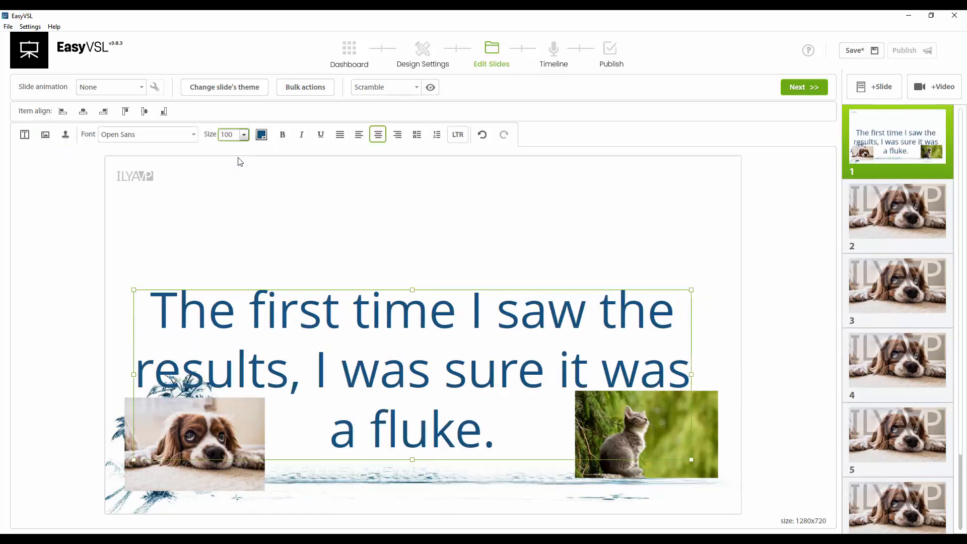
{"action": "left_click", "coordinate": [243, 135]}
{"action": "left_click", "coordinate": [233, 159]}
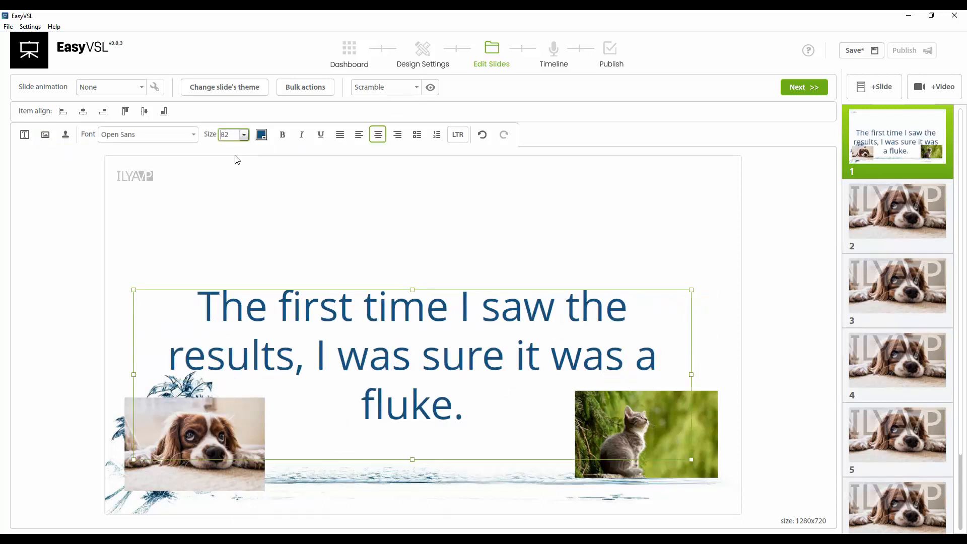
{"action": "left_click", "coordinate": [323, 345]}
{"action": "left_click_drag", "start_coordinate": [387, 349], "coordinate": [139, 352]}
{"action": "type", "text": "b"}
{"action": "key", "text": "ctrl+z"}
{"action": "key", "text": "ctrl+z"}
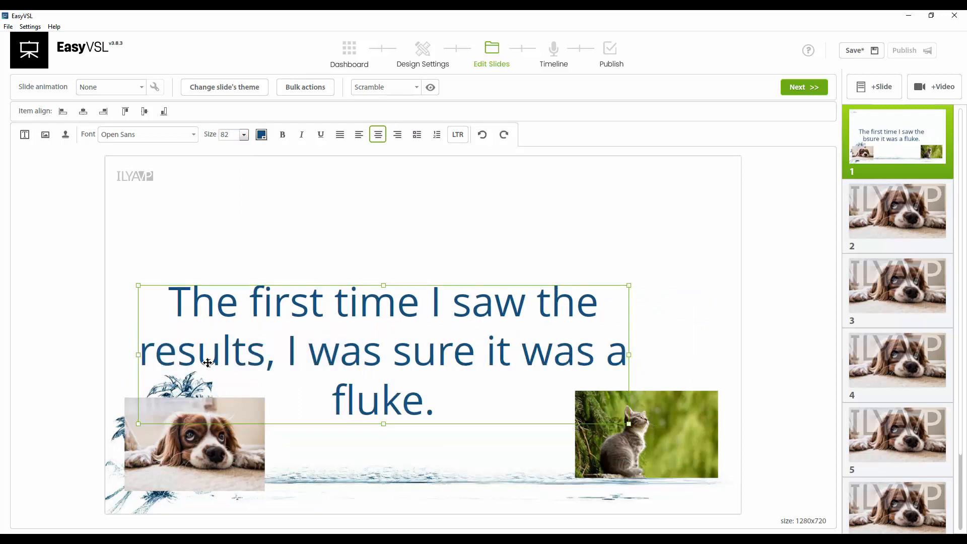
Make the words "results, I was" in slide 1's headline bold and red
{"action": "left_click_drag", "start_coordinate": [235, 365], "coordinate": [140, 362]}
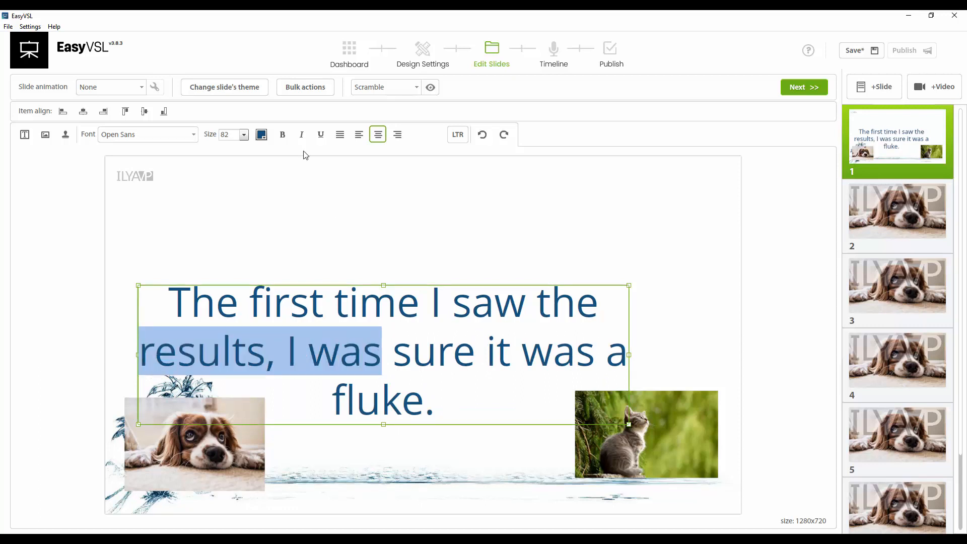
{"action": "left_click", "coordinate": [282, 134]}
{"action": "left_click", "coordinate": [261, 135]}
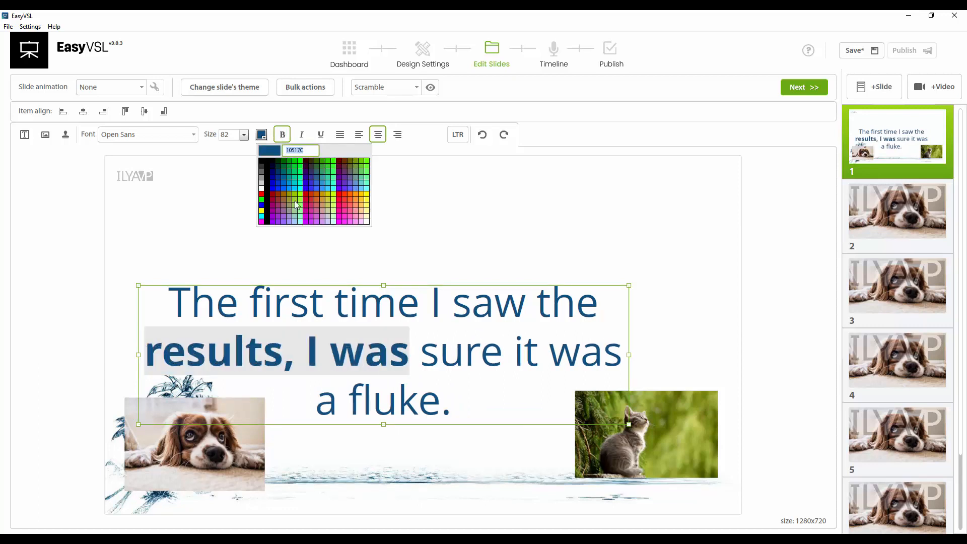
{"action": "left_click", "coordinate": [261, 194]}
{"action": "left_click", "coordinate": [437, 333]}
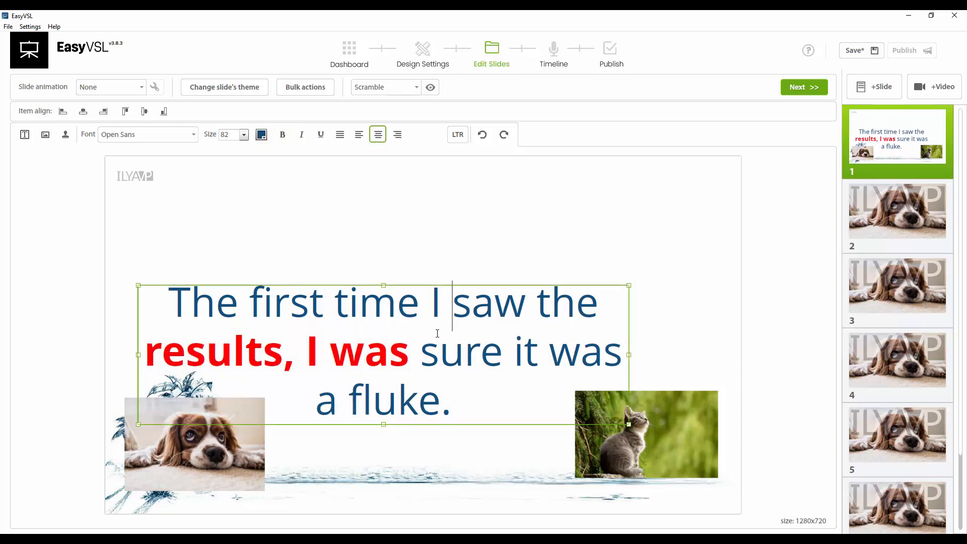
{"action": "left_click_drag", "start_coordinate": [411, 361], "coordinate": [146, 362]}
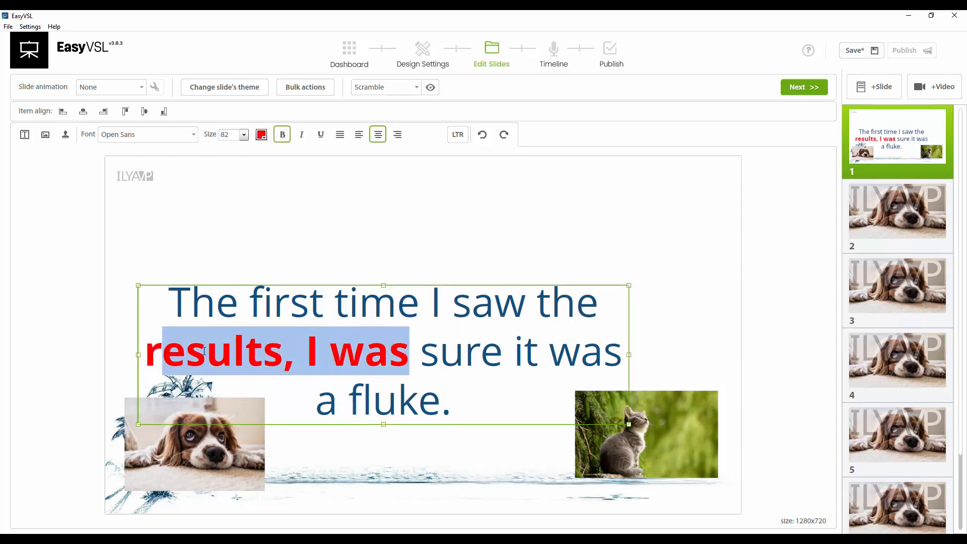
{"action": "left_click", "coordinate": [410, 362]}
{"action": "left_click", "coordinate": [354, 218]}
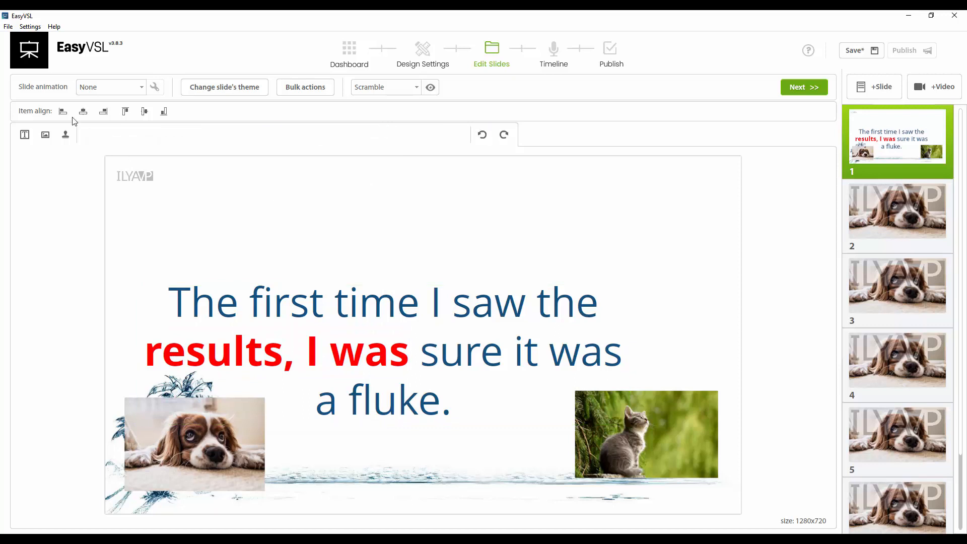
Add a text block to slide 1, format it as a bulleted list and place it just above the headline
{"action": "left_click", "coordinate": [25, 134]}
{"action": "left_click", "coordinate": [396, 335]}
{"action": "left_click_drag", "start_coordinate": [396, 334], "coordinate": [386, 206]}
{"action": "left_click", "coordinate": [418, 137]}
{"action": "double_click", "coordinate": [414, 197]}
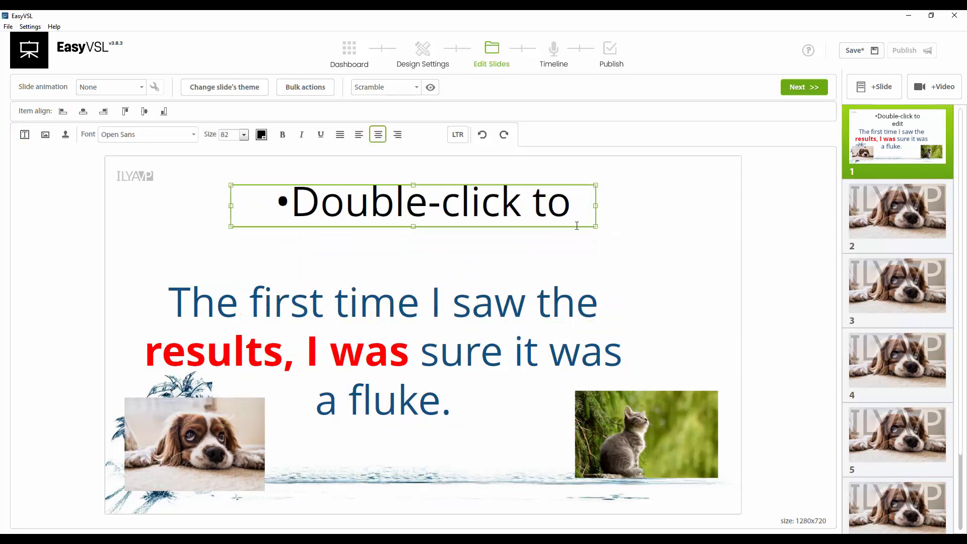
{"action": "left_click", "coordinate": [571, 204]}
{"action": "left_click_drag", "start_coordinate": [571, 204], "coordinate": [378, 244]}
{"action": "left_click", "coordinate": [437, 164]}
{"action": "left_click", "coordinate": [389, 214]}
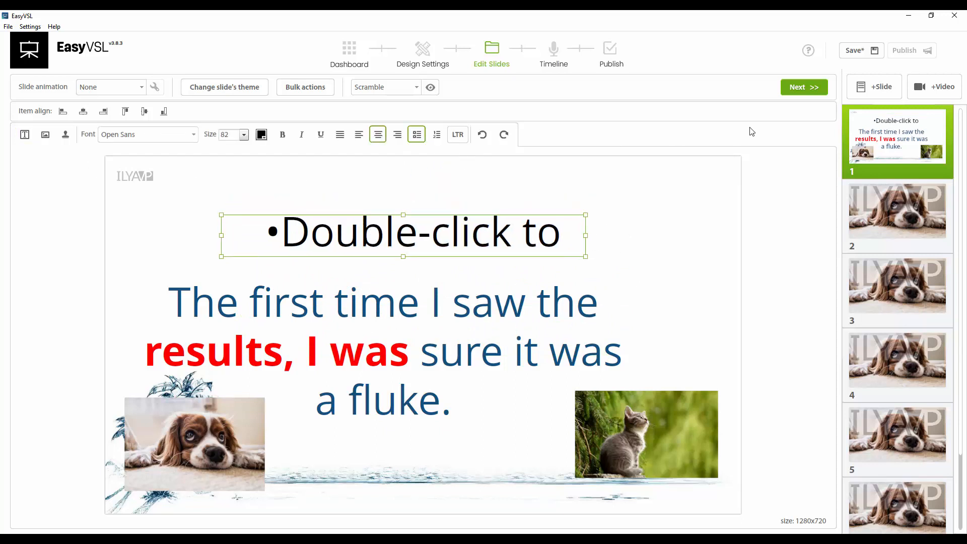
Open the presentation's timeline, play it briefly, zoom in on the time scale and return the playhead to the start
{"action": "left_click", "coordinate": [808, 87]}
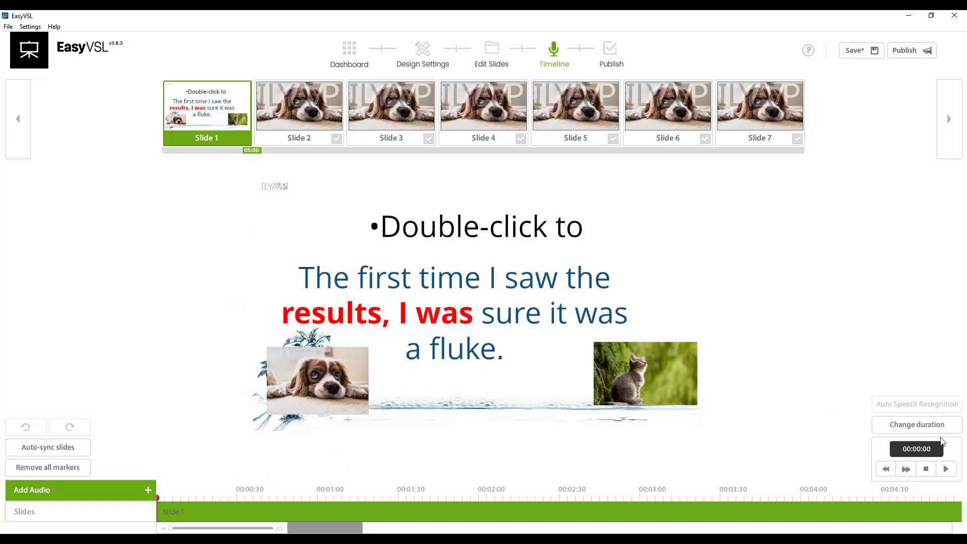
{"action": "left_click", "coordinate": [945, 470]}
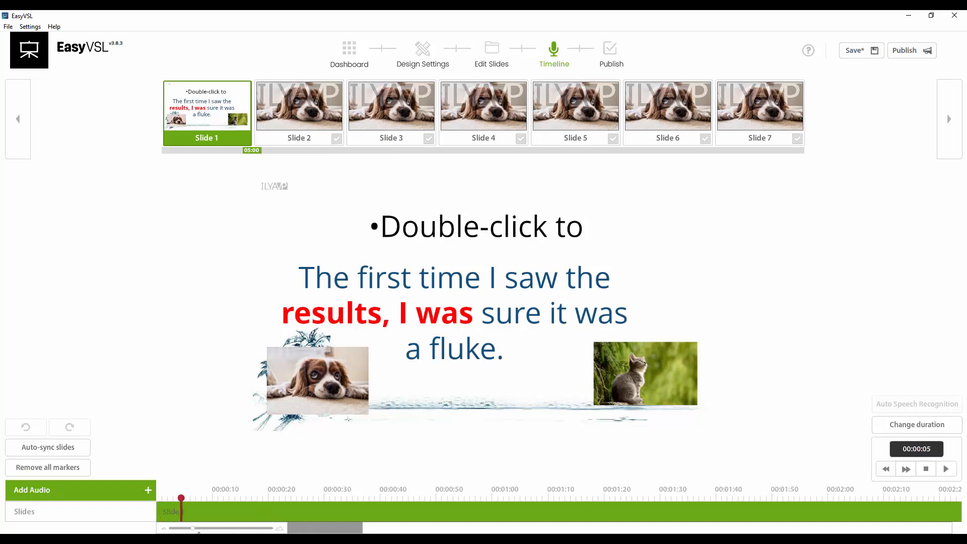
{"action": "left_click_drag", "start_coordinate": [171, 528], "coordinate": [236, 527]}
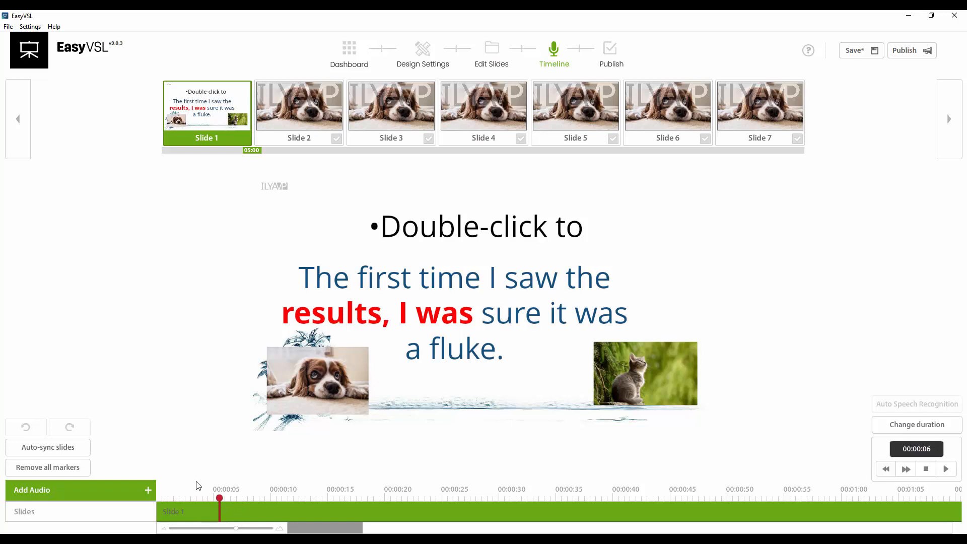
{"action": "left_click_drag", "start_coordinate": [213, 497], "coordinate": [133, 497]}
Play the timeline and mark the starts of slides 2 to 7 at 00:02, 00:05, 00:05, 00:10, 00:18 and 00:22, then stop playback
{"action": "left_click", "coordinate": [945, 469]}
{"action": "left_click", "coordinate": [336, 139]}
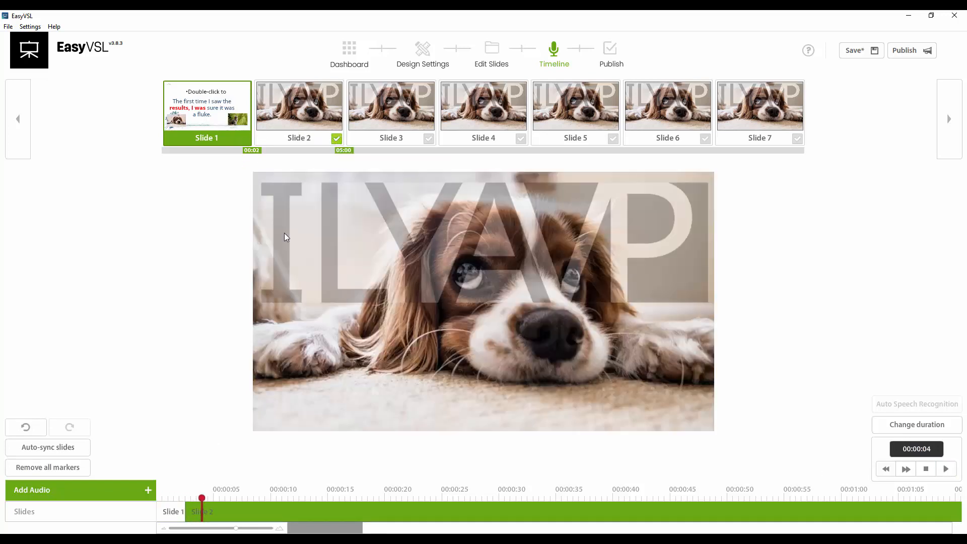
{"action": "left_click", "coordinate": [428, 139]}
{"action": "left_click", "coordinate": [521, 139]}
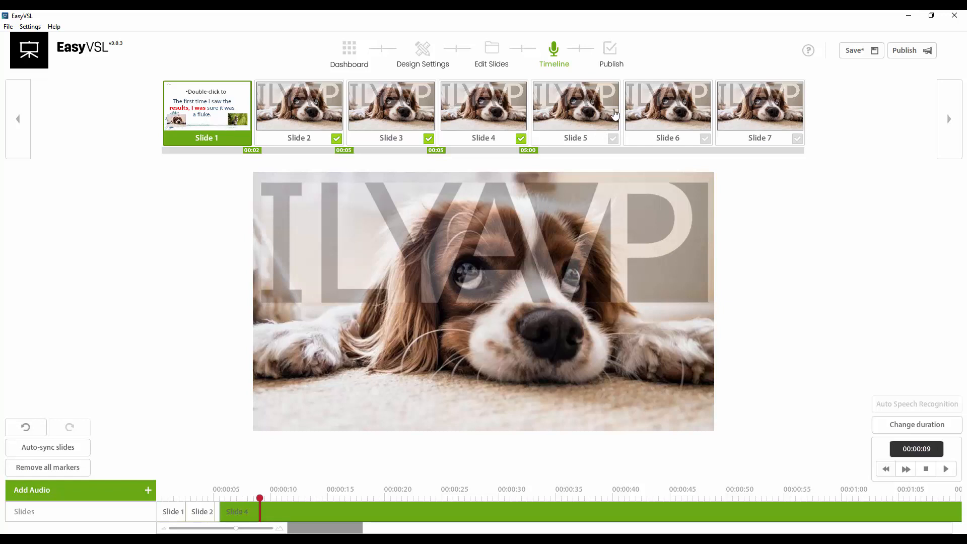
{"action": "left_click", "coordinate": [611, 139]}
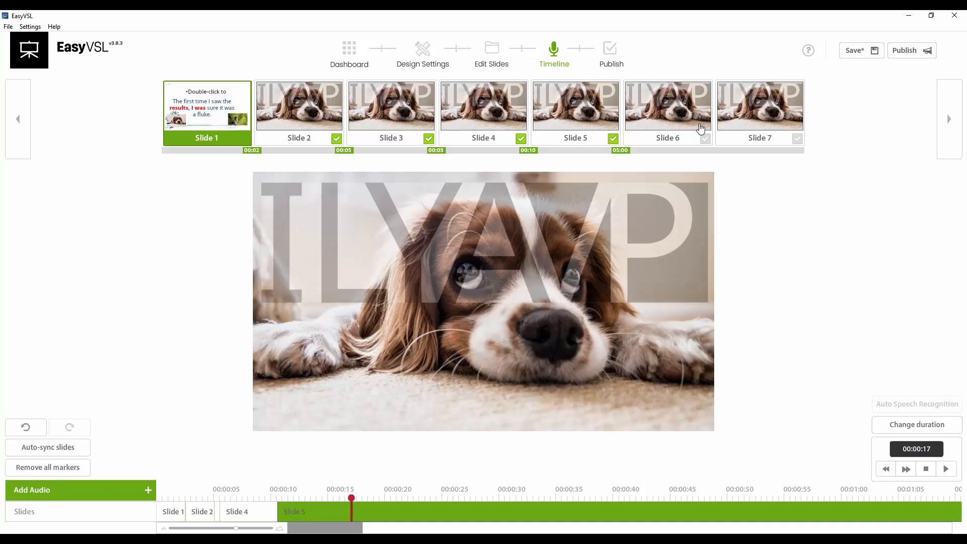
{"action": "left_click", "coordinate": [706, 144]}
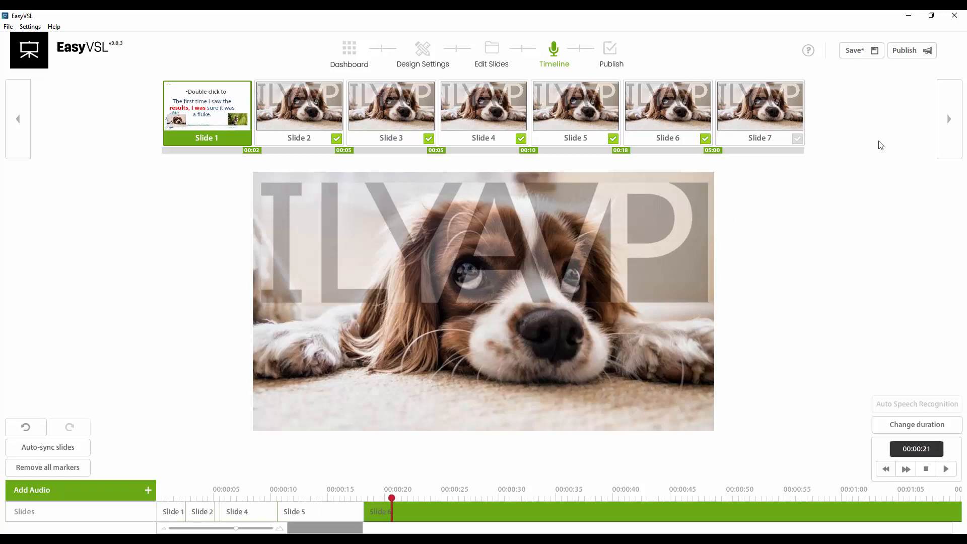
{"action": "left_click", "coordinate": [795, 141]}
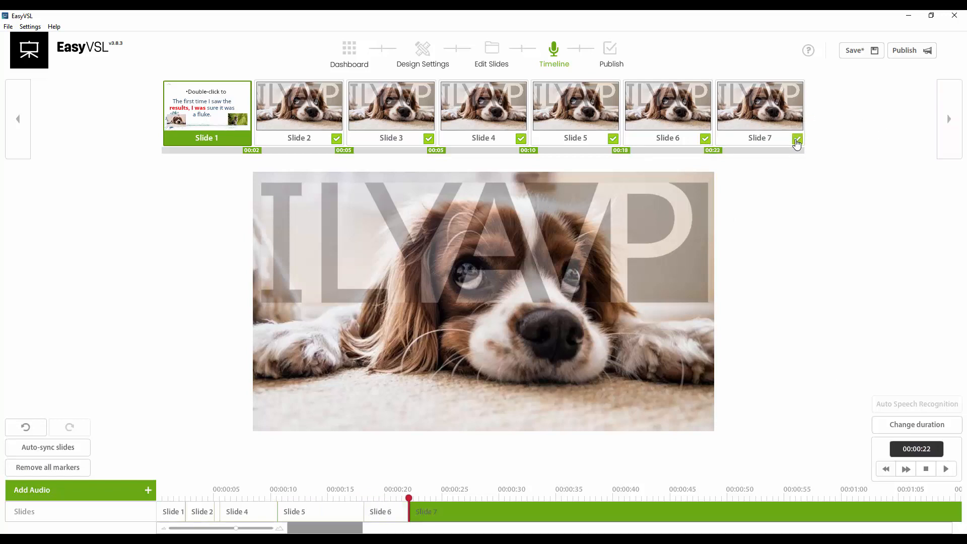
{"action": "left_click", "coordinate": [920, 472]}
Save the presentation and return to the dashboard
{"action": "left_click", "coordinate": [356, 49]}
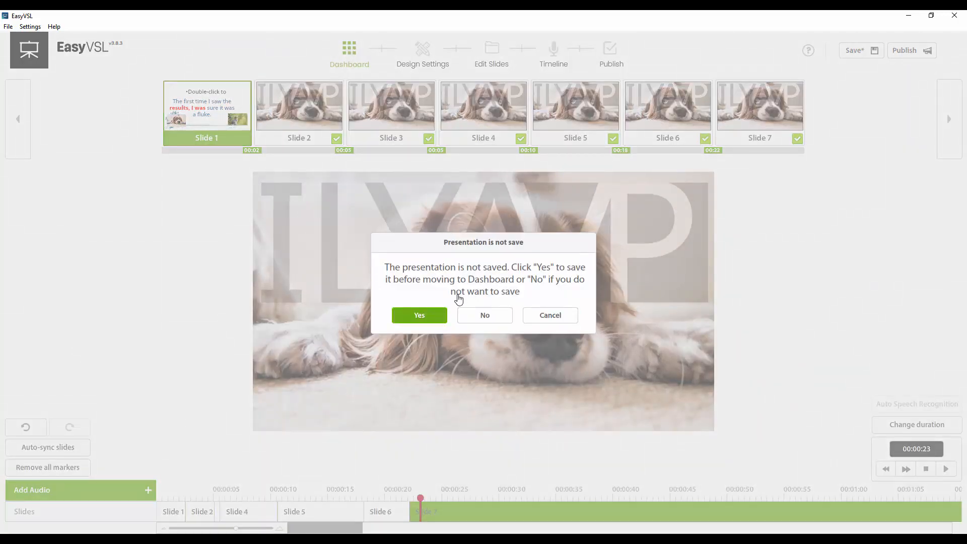
{"action": "key", "text": "Return"}
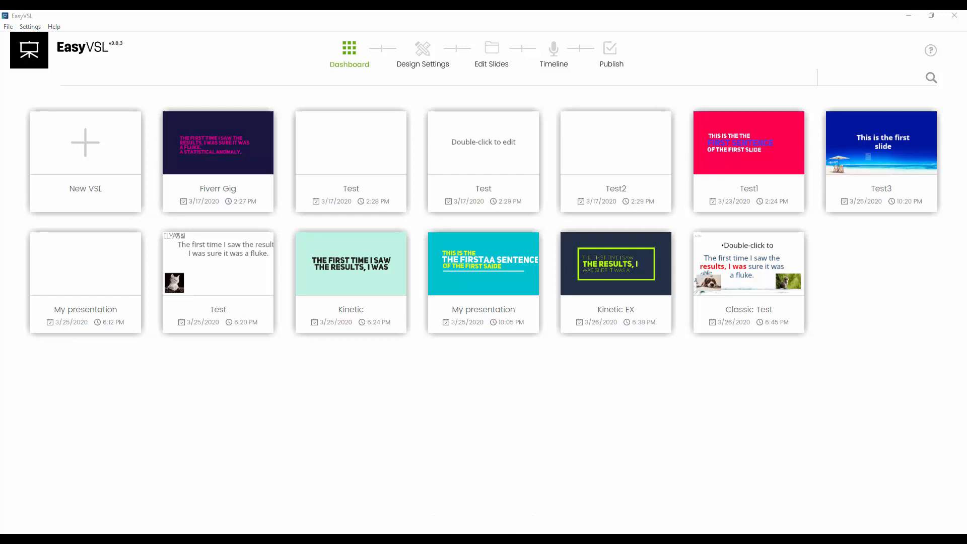
Start a new Classic Style VSL from pasted text with the title My presentation and browse the available designs
{"action": "mouse_move", "coordinate": [352, 267]}
{"action": "left_click", "coordinate": [88, 154]}
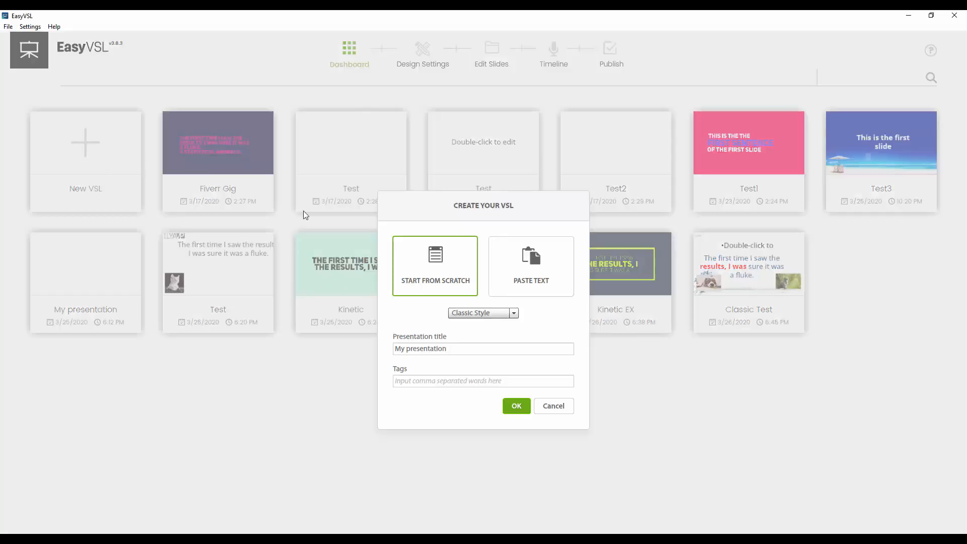
{"action": "left_click", "coordinate": [538, 276]}
{"action": "left_click", "coordinate": [511, 409]}
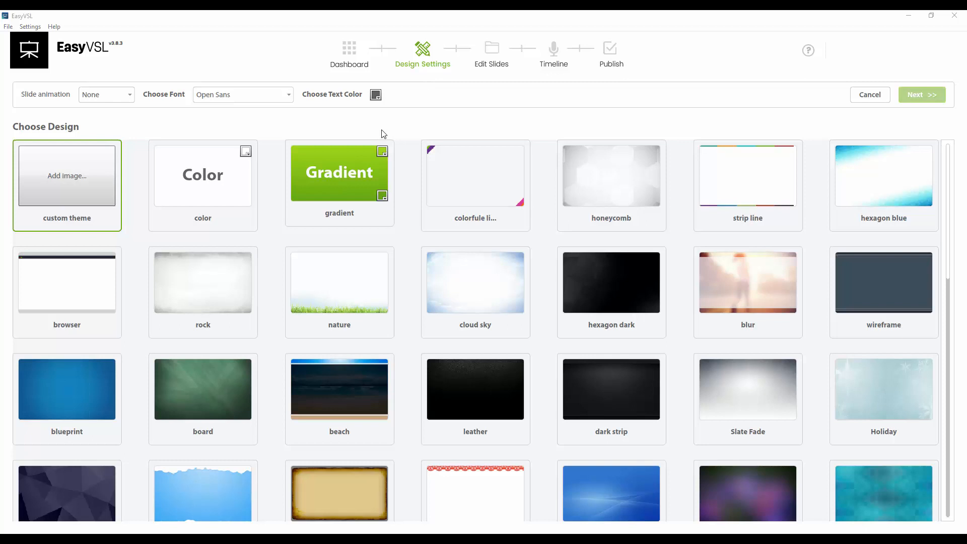
{"action": "scroll", "coordinate": [391, 210], "scroll_direction": "down", "scroll_amount": 5}
{"action": "scroll", "coordinate": [412, 186], "scroll_direction": "up", "scroll_amount": 5}
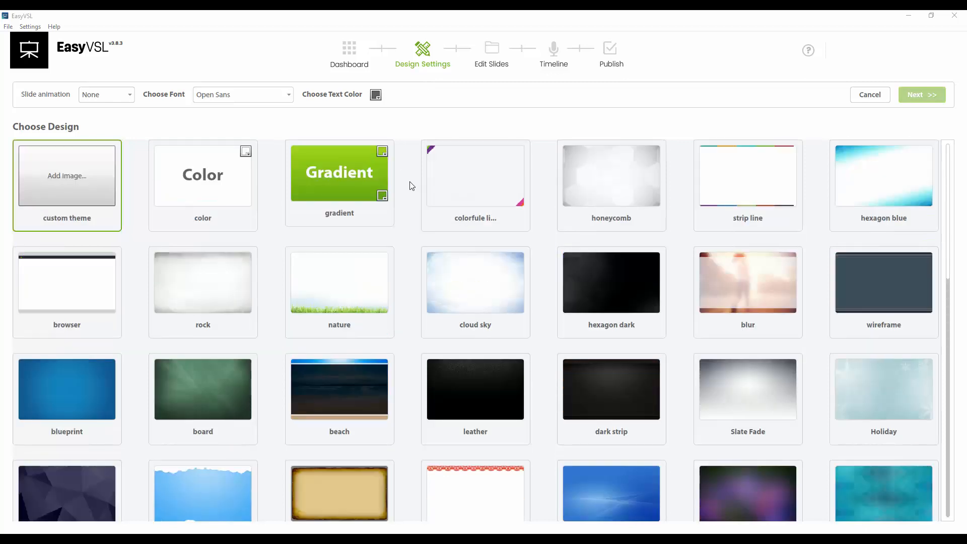